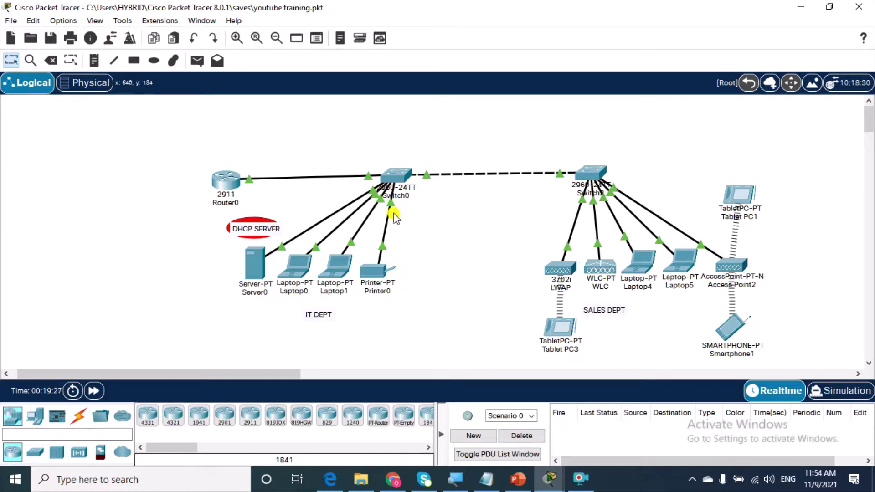
Open Router0's command line and show the brief IP interface summary with "sh ip int brief".
left_click(226, 184)
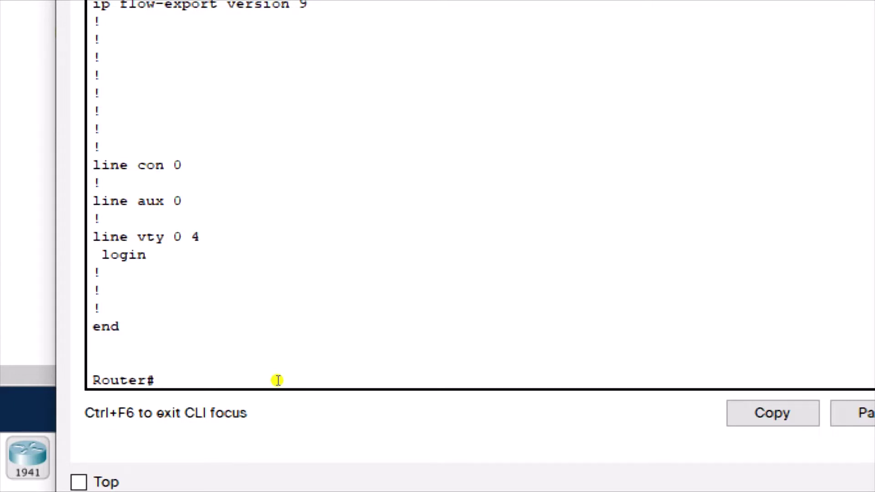
type("sh ip int br")
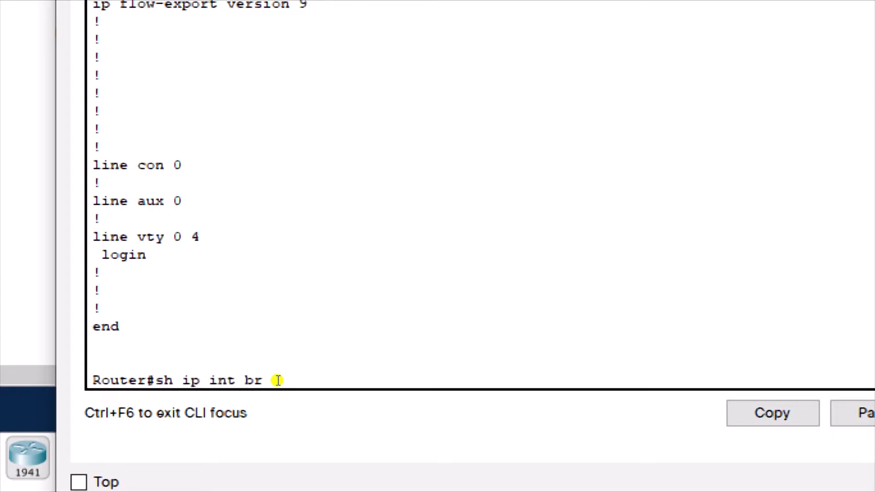
key("Tab")
key("Return")
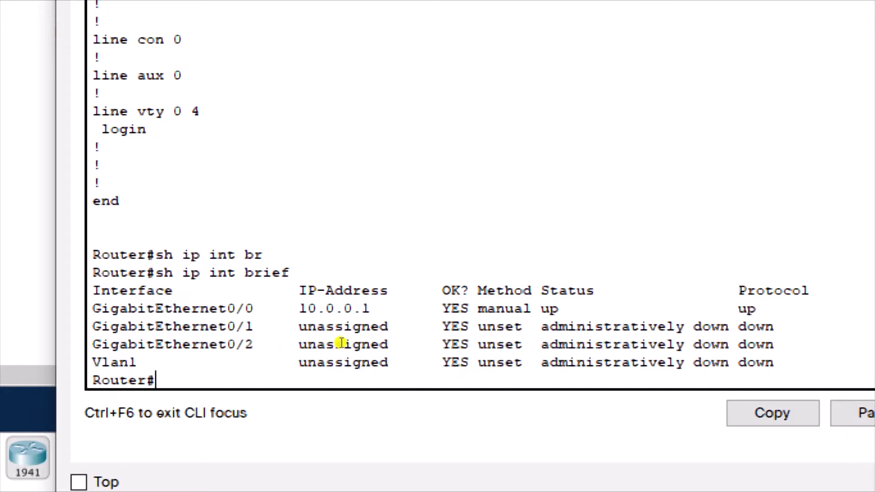
Enter global configuration mode on the router and remove the IP address from interface g0/0.
type("conf t")
key("Return")
type("i")
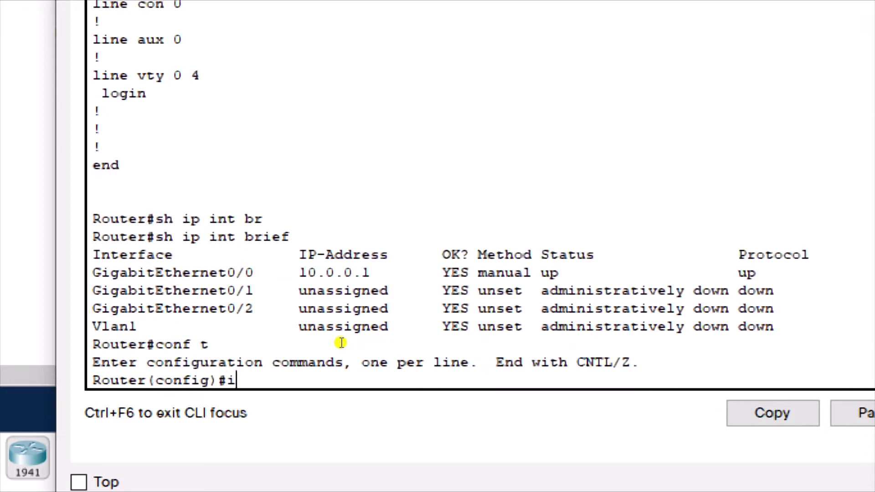
type("nt g0/0")
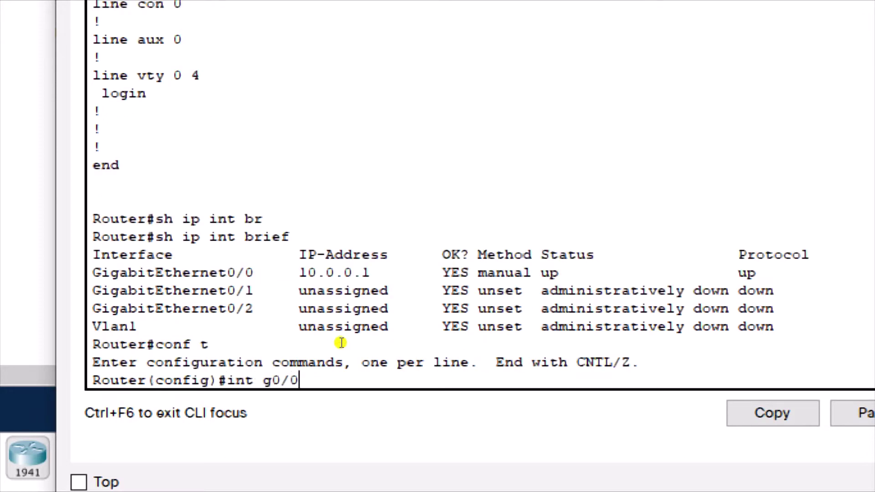
key("Return")
type("no ip add")
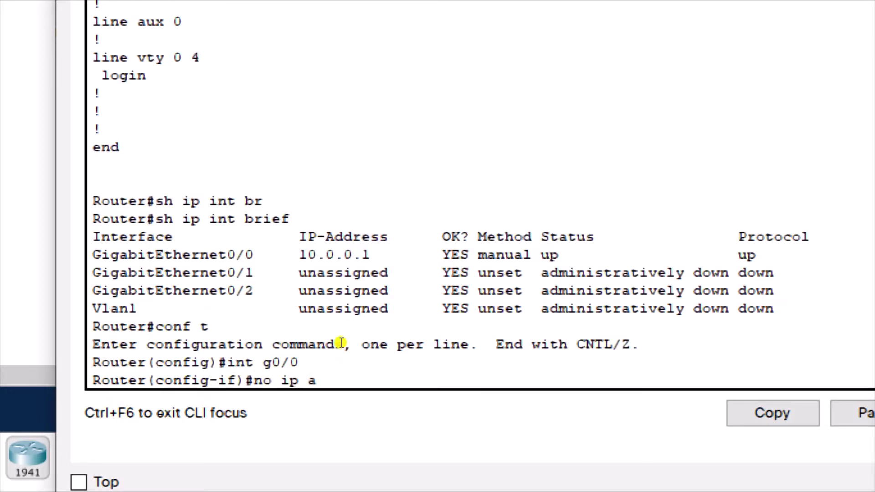
key("Tab")
key("Return")
key("Return")
key("Return")
key("Return")
key("Return")
key("Return")
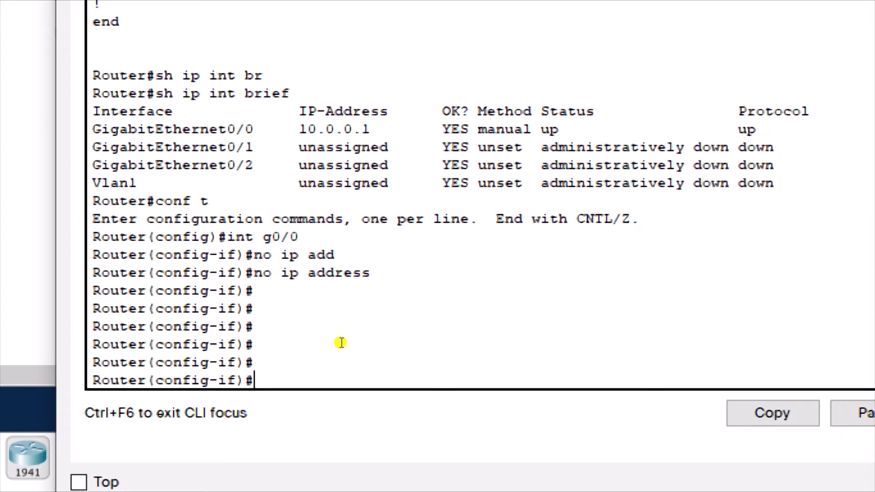
Create subinterface g0/0.1 on the router and set its encapsulation to dot1Q 1.
type("int g0")
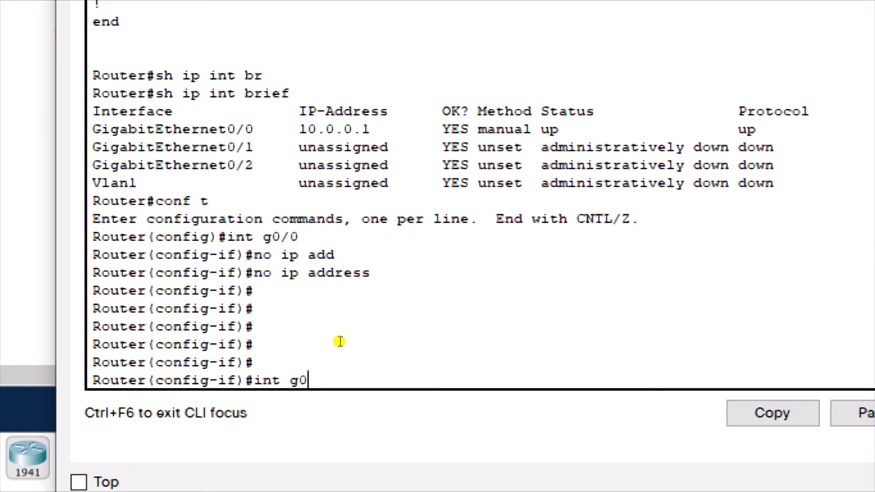
type("/0.1")
key("Return")
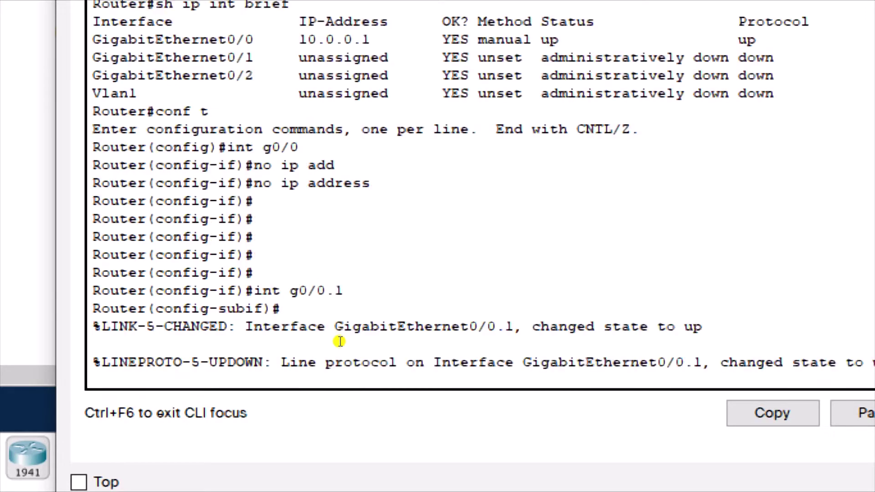
type("en")
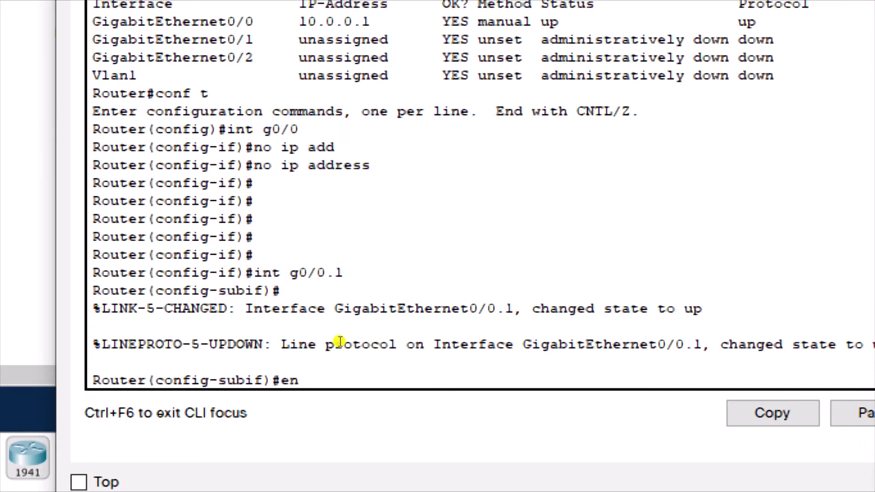
type("c")
key("Tab")
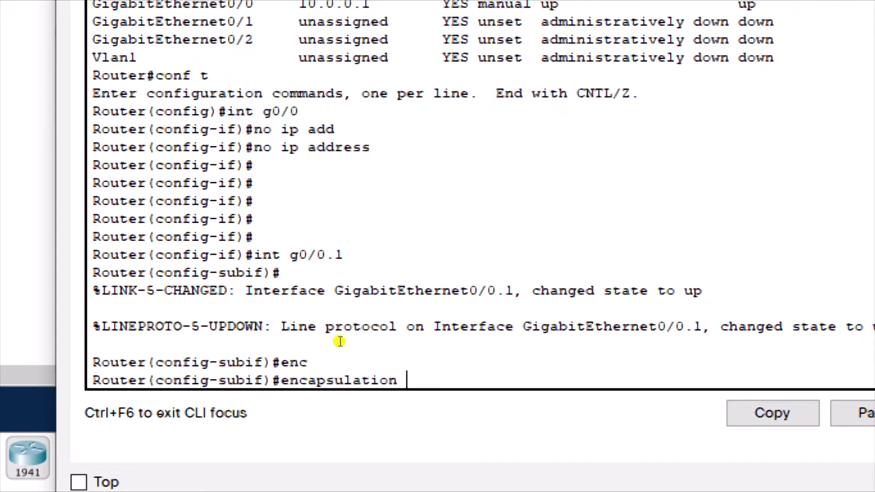
type("do")
key("Tab")
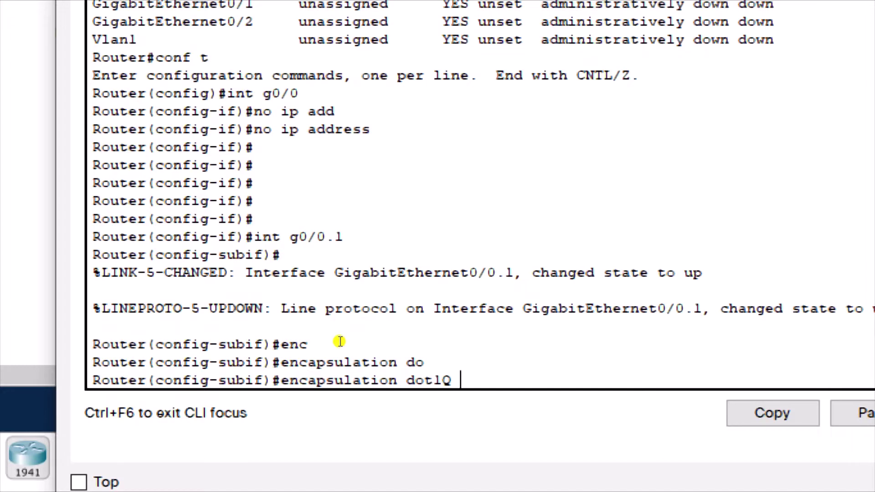
type("1")
key("Return")
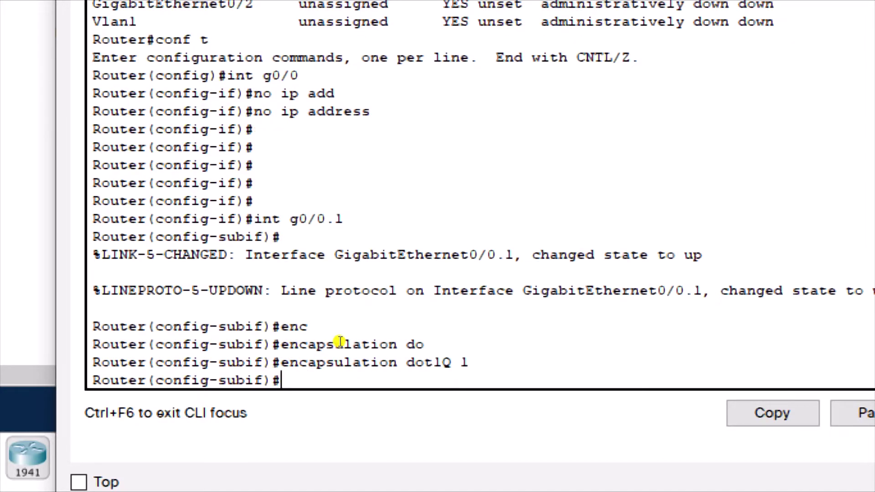
Assign IP address 10.0.0.1 with mask 255.0.0.0 to subinterface g0/0.1.
type("ip add")
key("Tab")
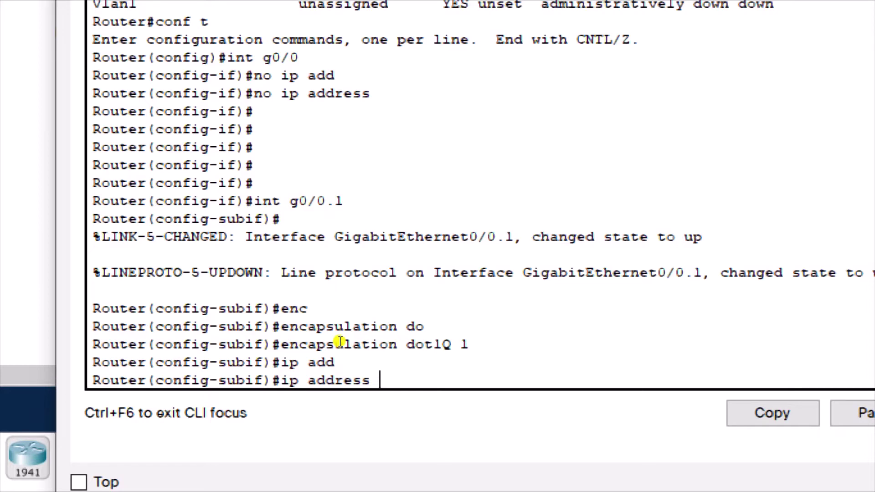
type("10.0.0.1 255.0.0.0")
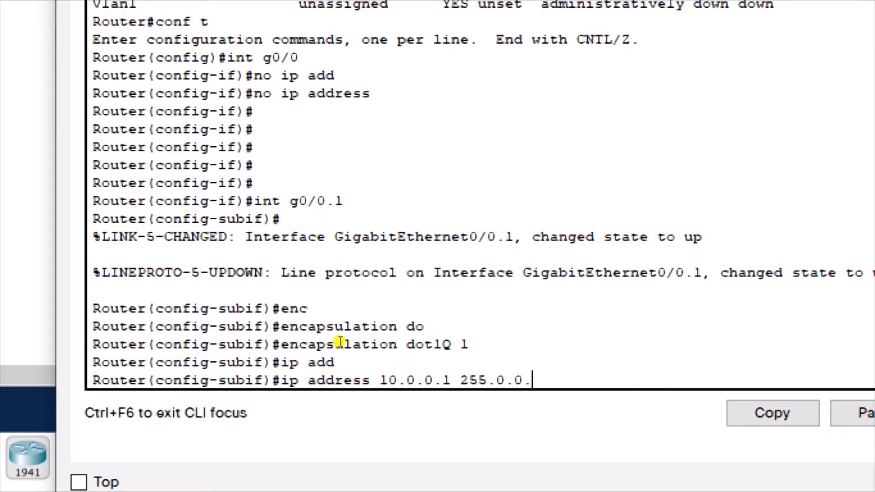
key("Return")
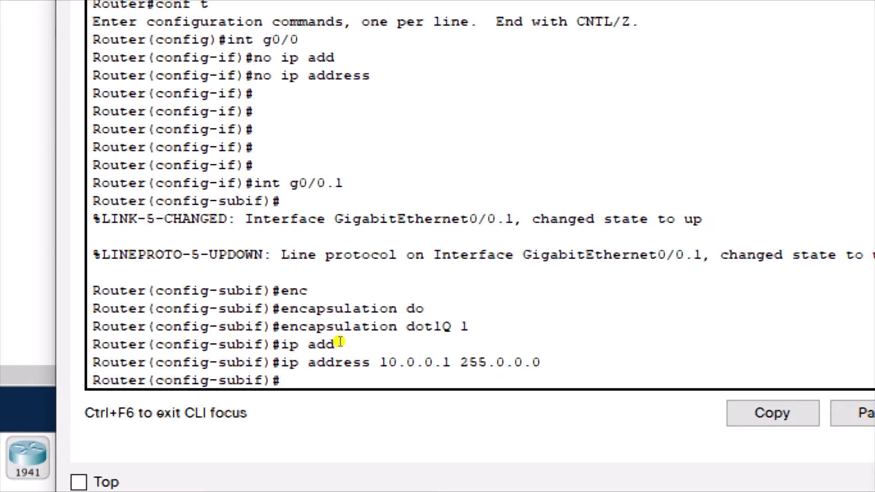
Set the IP helper address of subinterface g0/0.1 to 10.0.0.10.
type("ip helpr")
key("BackSpace")
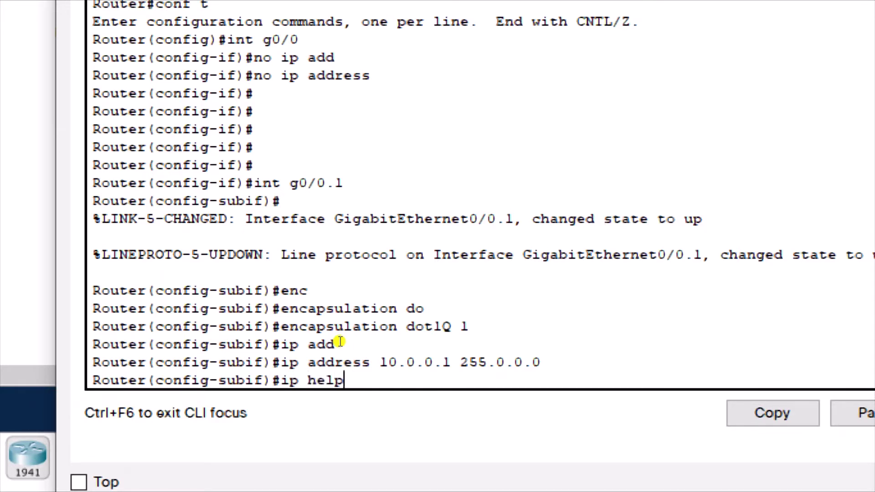
type("er-ad")
key("Tab")
type("1")
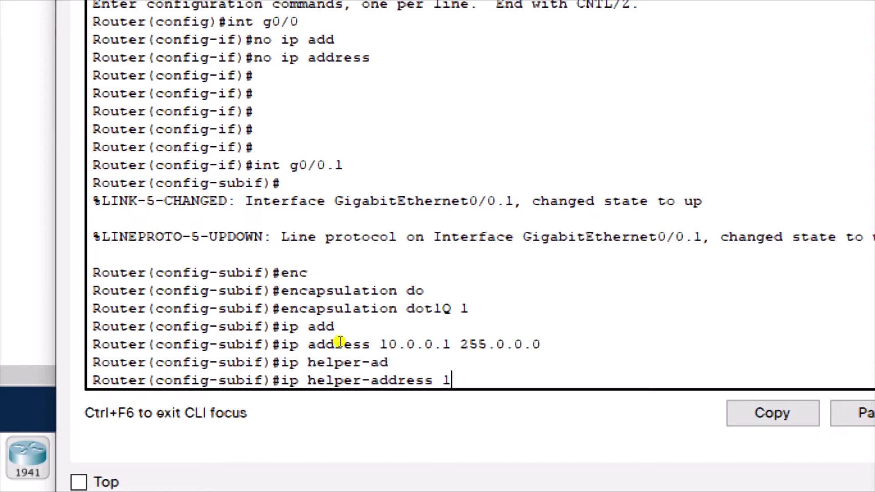
type("0.0.0.10")
key("Return")
key("Return")
key("Return")
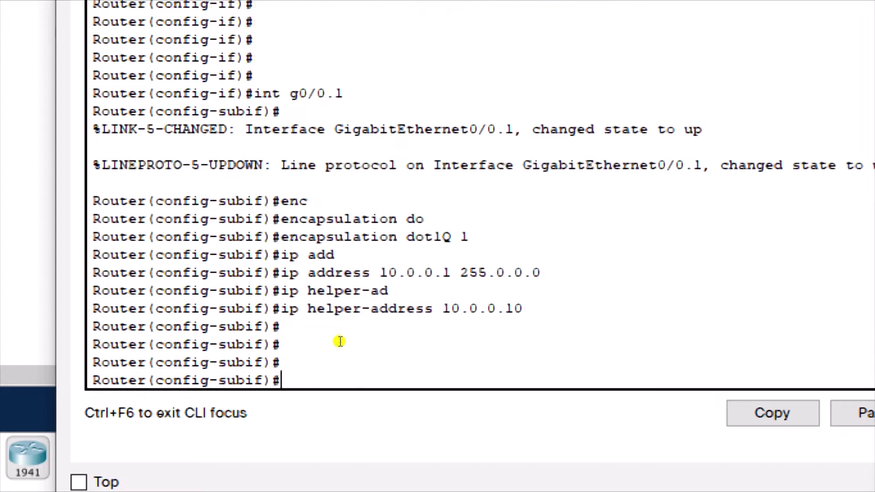
Create a second router subinterface, g0/0.2, by reusing the earlier interface command.
key("Up")
key("Up")
key("Up")
key("Up")
key("Up")
key("Up")
key("Up")
key("Up")
key("BackSpace")
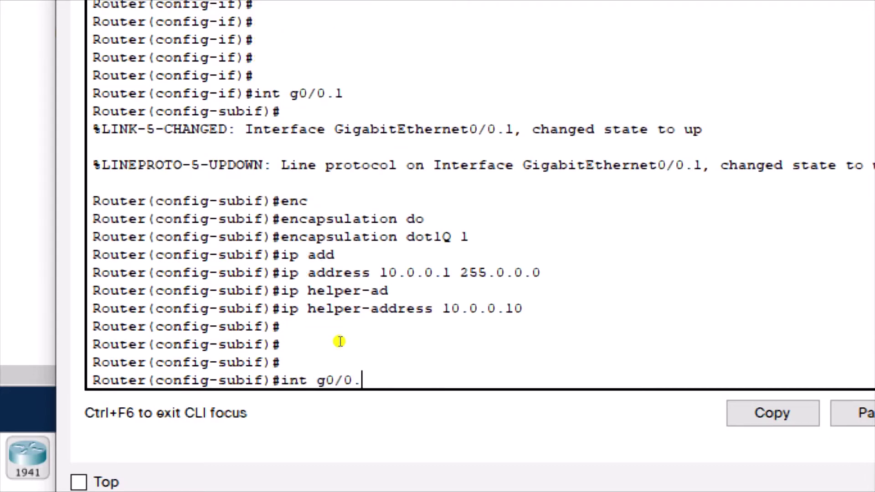
type("2")
key("Return")
key("Return")
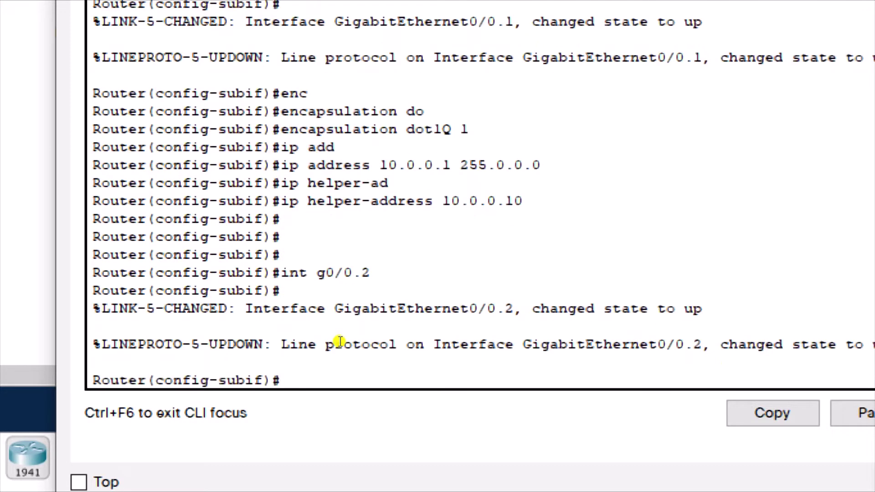
Set the encapsulation of subinterface g0/0.2 to dot1Q 2.
type("en")
key("Tab")
type("do")
key("Tab")
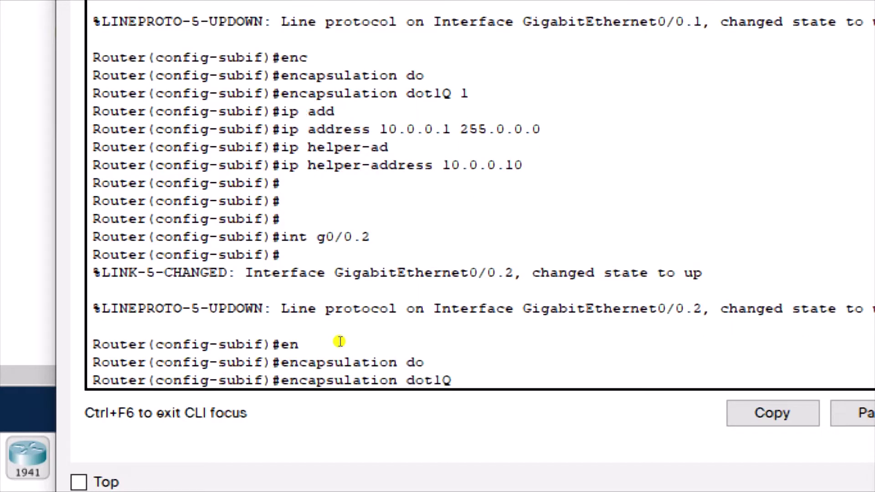
type("2")
key("Return")
Assign IP address 20.0.0.1 with mask 255.0.0.0 to subinterface g0/0.2.
type("ip add 200")
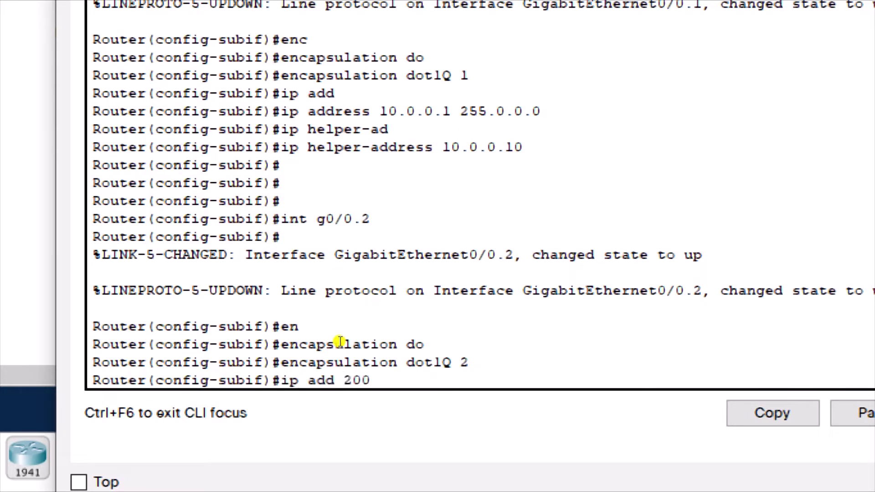
key("BackSpace")
type(".0.0.1 255.")
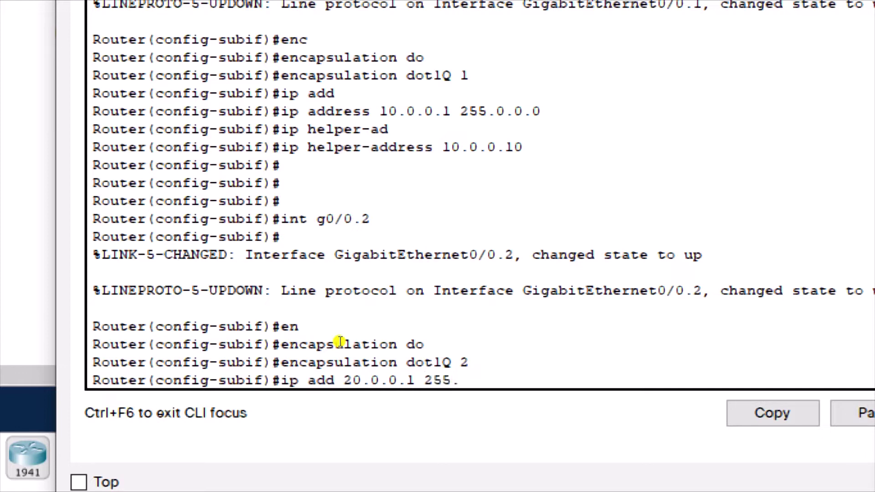
type("0.0.0")
key("Return")
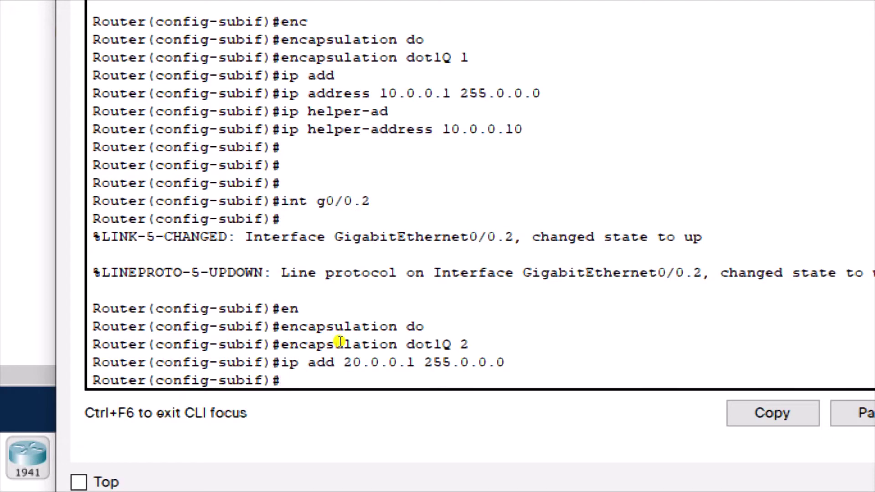
Set the IP helper address of subinterface g0/0.2 to 10.0.0.10 and minimize the router window.
type("h")
key("BackSpace")
key("Up")
key("Up")
key("Up")
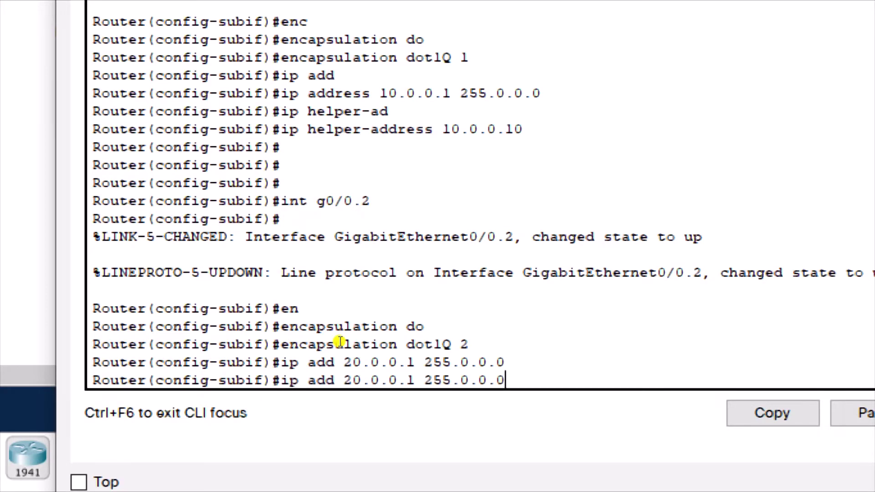
key("Up")
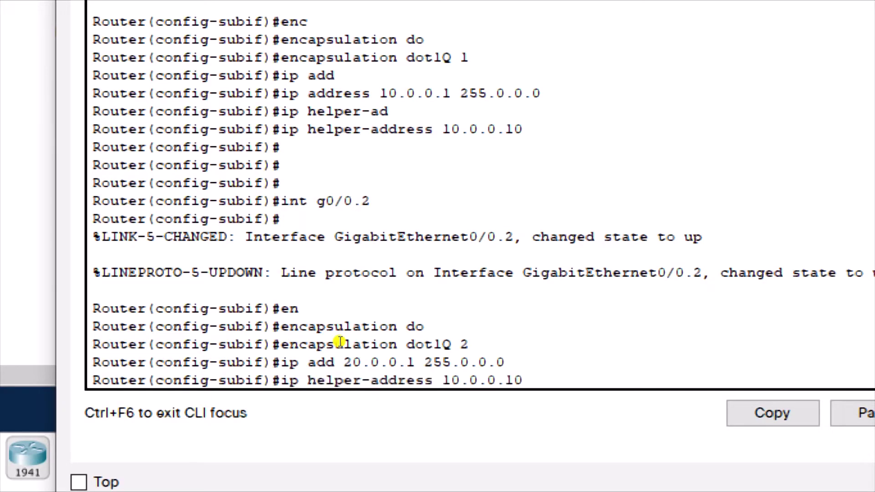
key("Return")
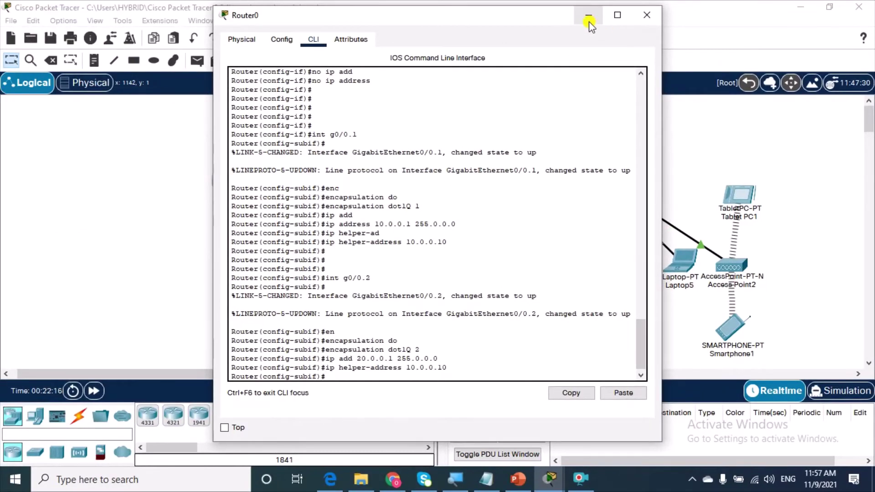
left_click(589, 21)
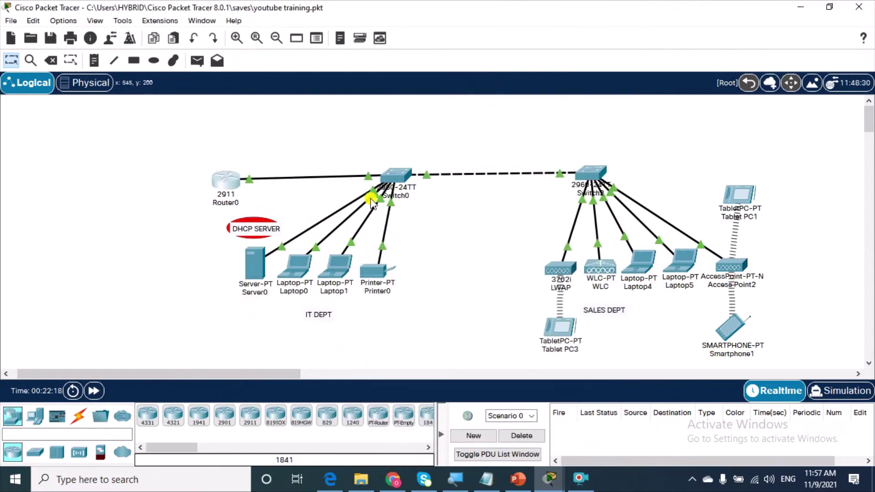
Open the DHCP service settings of Server0.
left_click(253, 269)
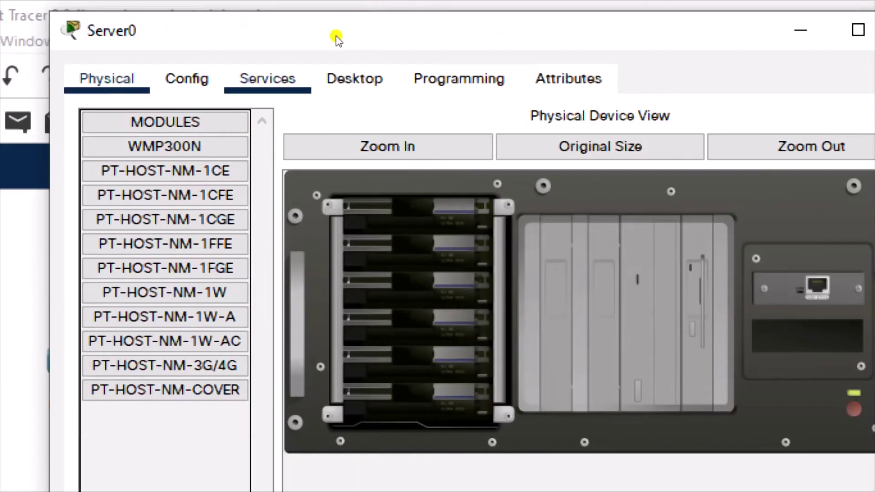
left_click(267, 79)
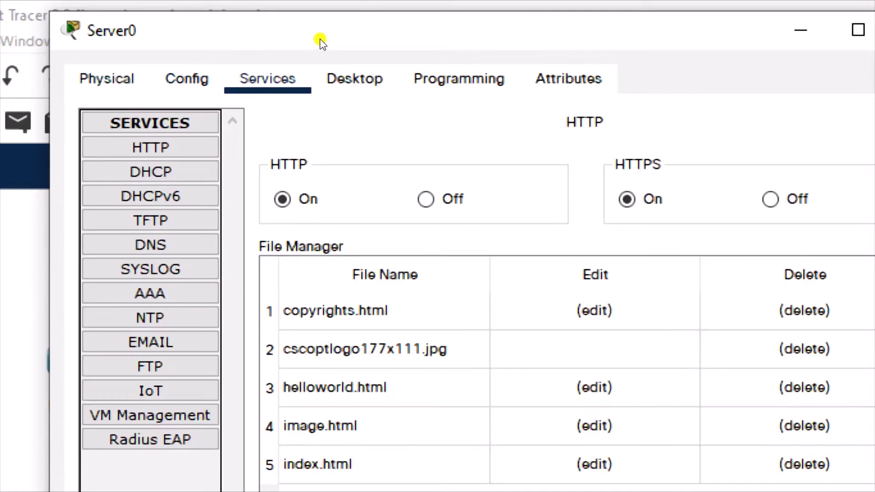
left_click(150, 172)
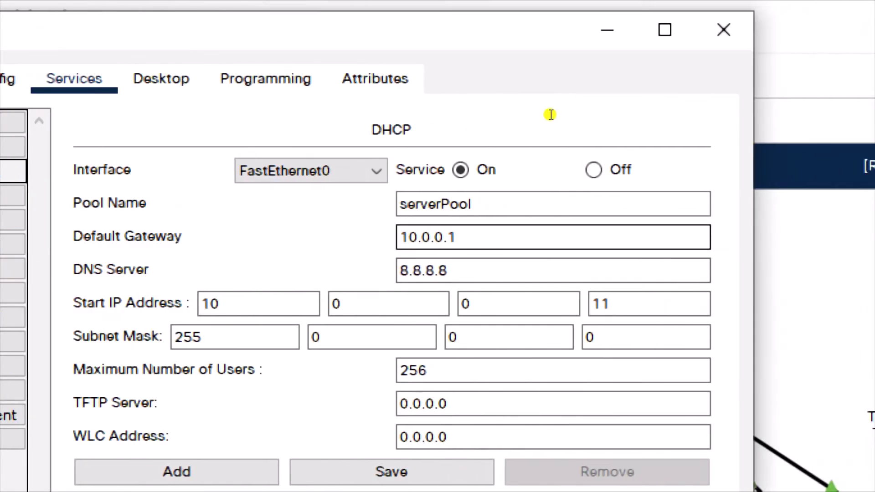
Replace the DHCP pool name with SALES in Server0's DHCP settings.
key("BackSpace")
key("BackSpace")
key("BackSpace")
key("BackSpace")
key("BackSpace")
key("BackSpace")
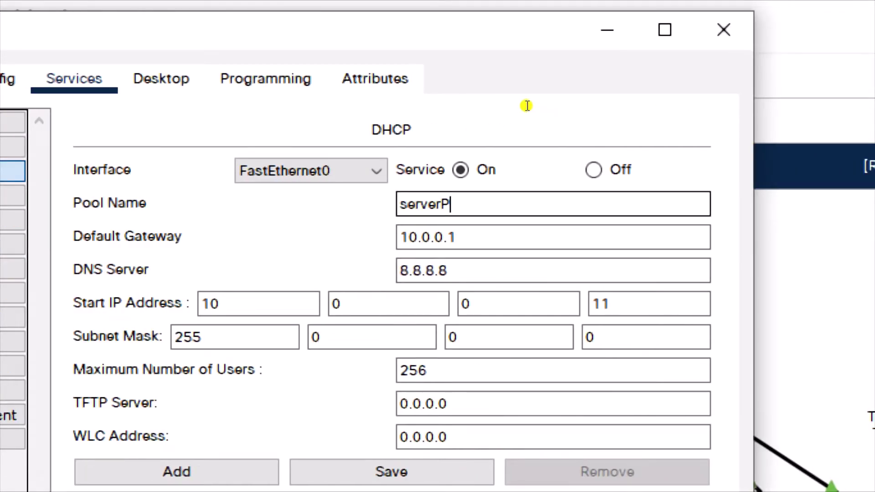
key("BackSpace")
key("BackSpace")
key("BackSpace")
key("BackSpace")
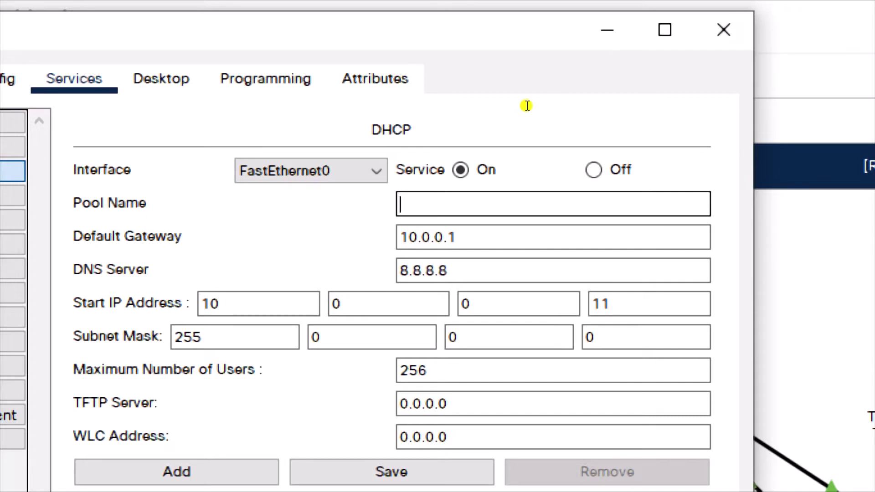
type("sales")
key("BackSpace")
key("BackSpace")
key("BackSpace")
key("BackSpace")
key("BackSpace")
type("SALES")
key("Tab")
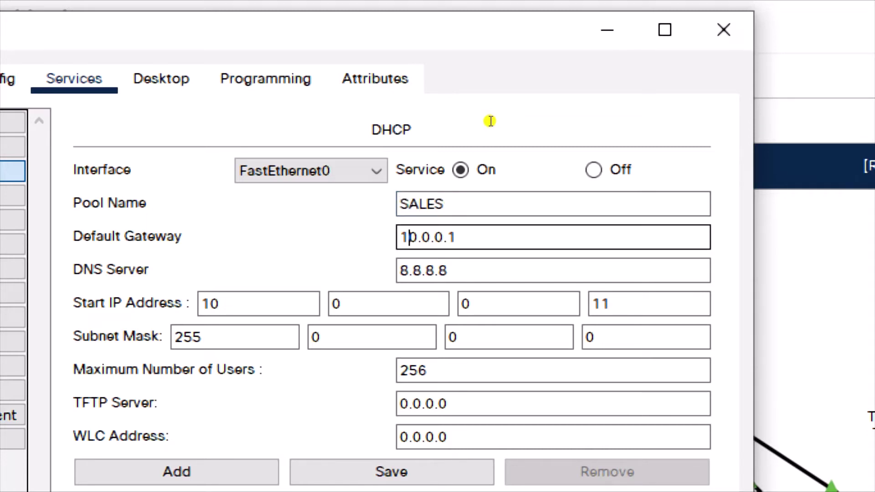
Set the SALES pool's default gateway to 20.0.0.1 and its start IP address to 20.0.0.11.
key("BackSpace")
type("2")
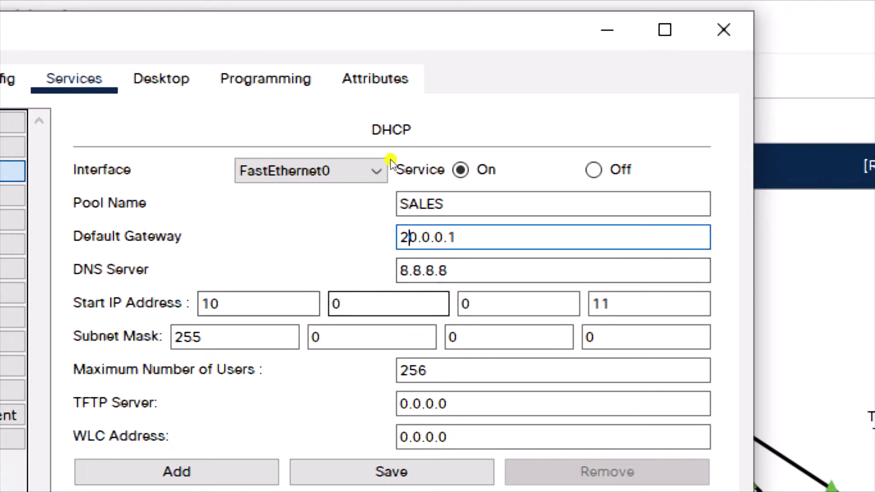
key("Tab")
key("Tab")
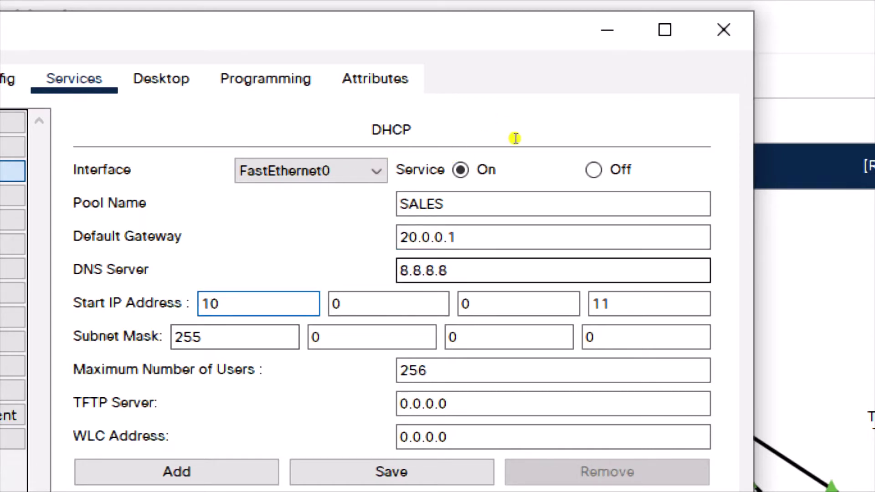
key("BackSpace")
type("2")
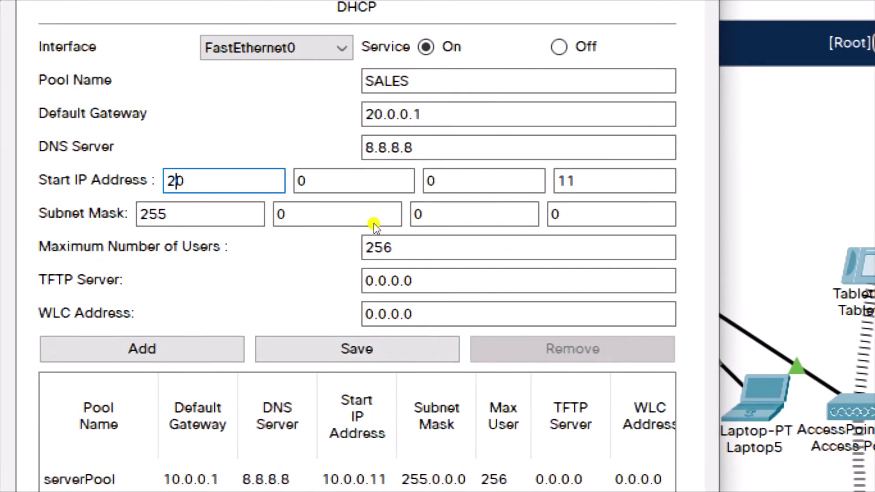
Add the SALES pool to the DHCP server, save it, and minimize the Server0 window.
key("Return")
key("Return")
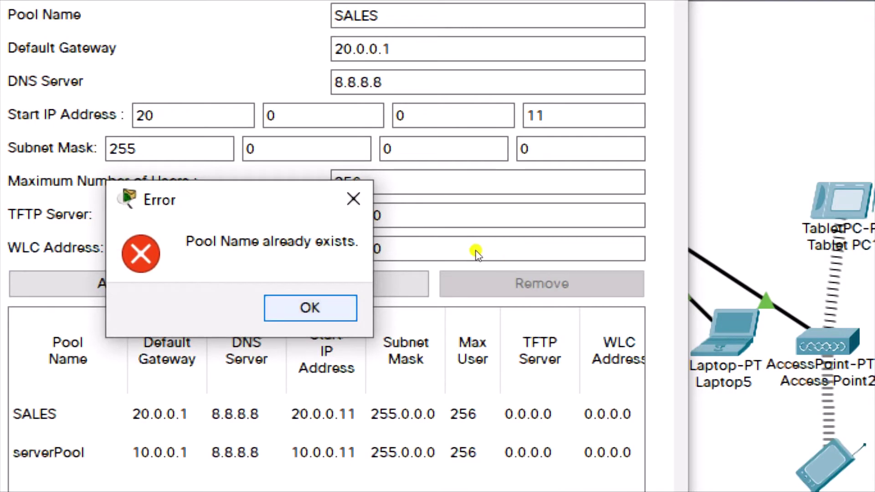
key("Return")
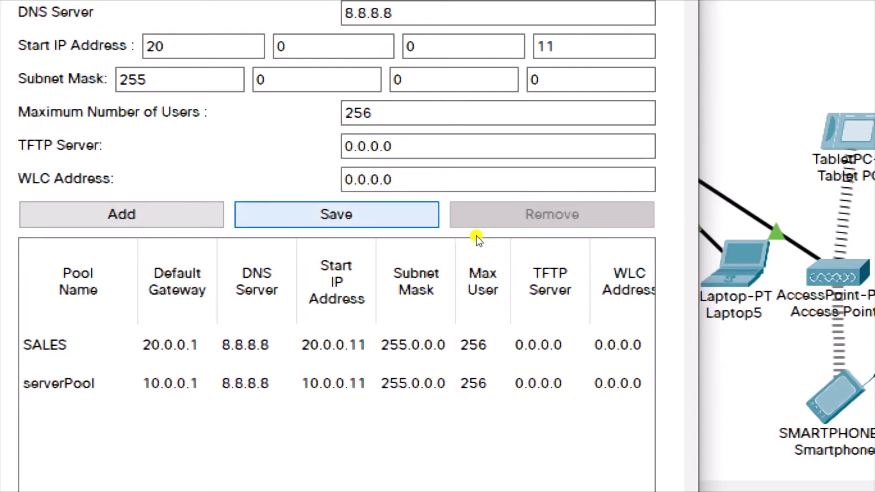
left_click(337, 219)
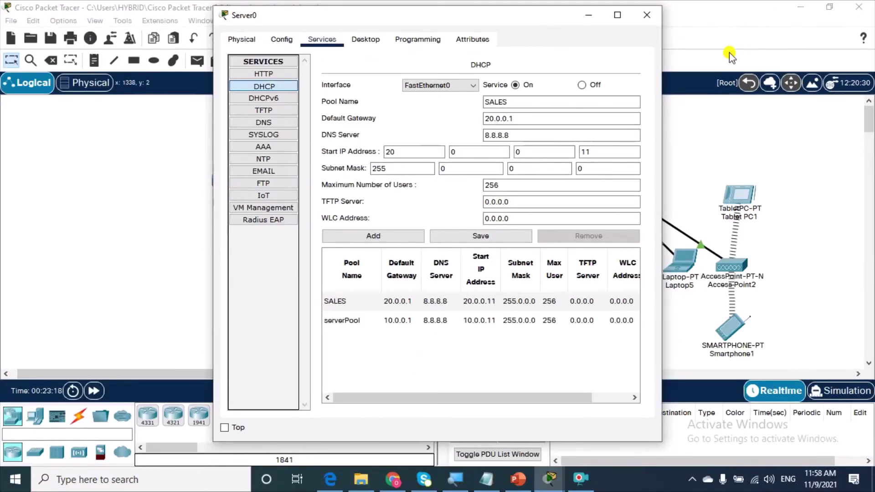
left_click(590, 20)
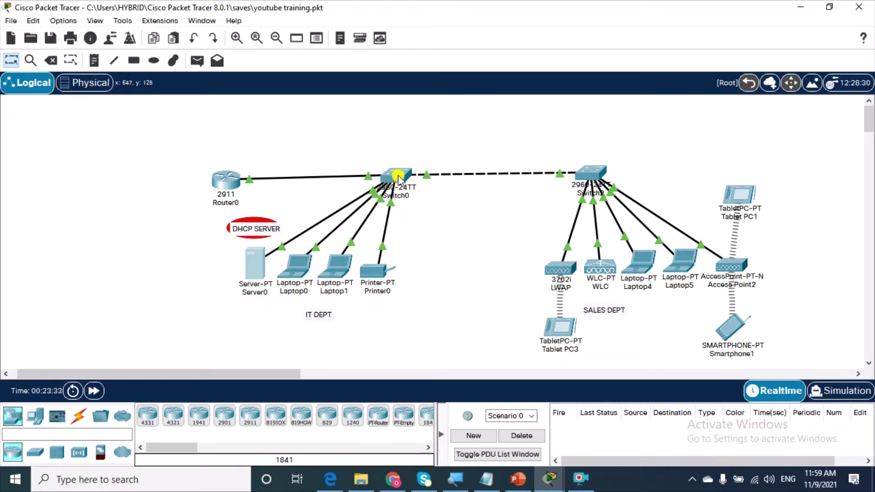
Check the ports of the link between Router0 and Switch0, and start a console session on Switch0's command line.
mouse_move(398, 176)
mouse_move(237, 189)
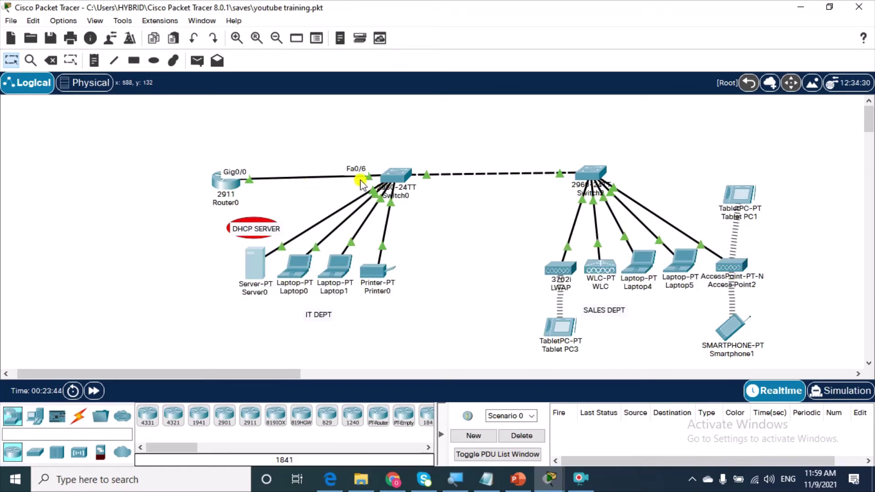
left_click(394, 177)
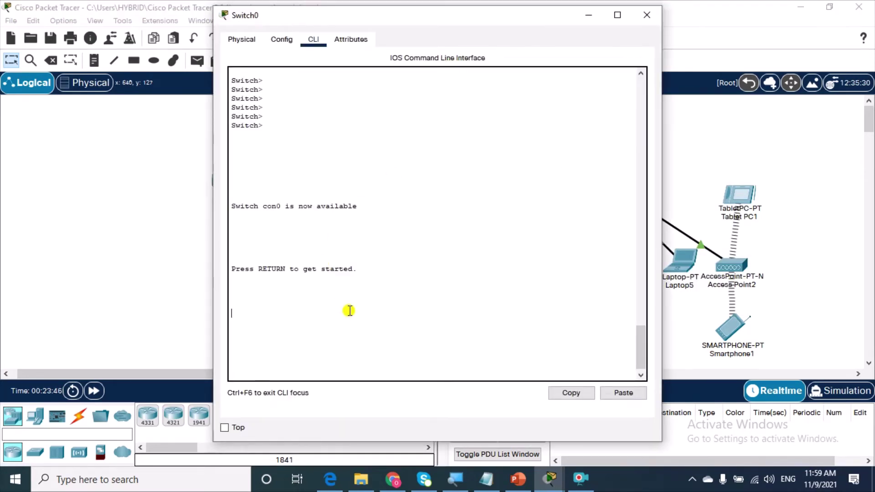
key("Return")
key("Return")
key("Return")
key("Return")
key("Return")
left_click(78, 258)
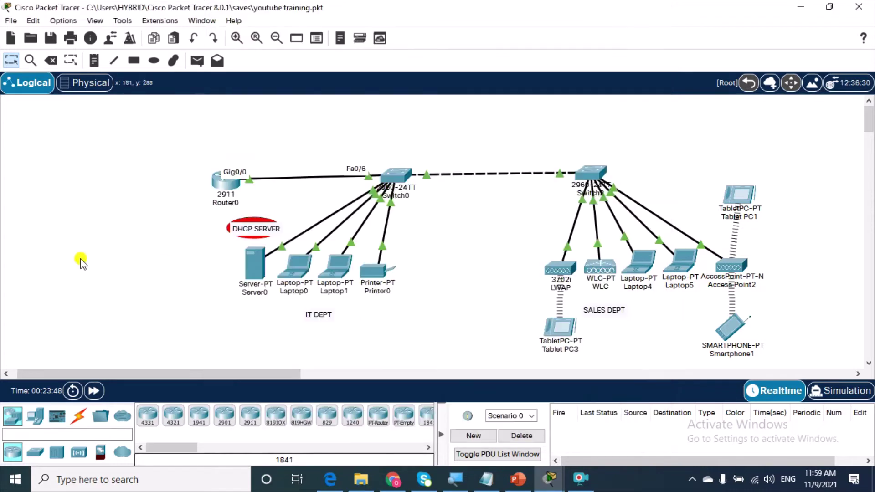
left_click(393, 175)
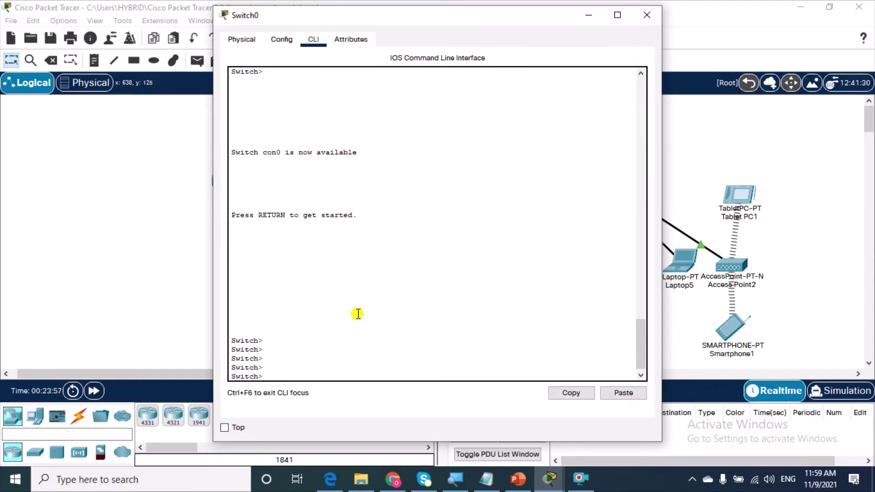
Enter global configuration mode on Switch0 and set interface f0/6 to trunk mode.
type("en")
key("Return")
type("conf t")
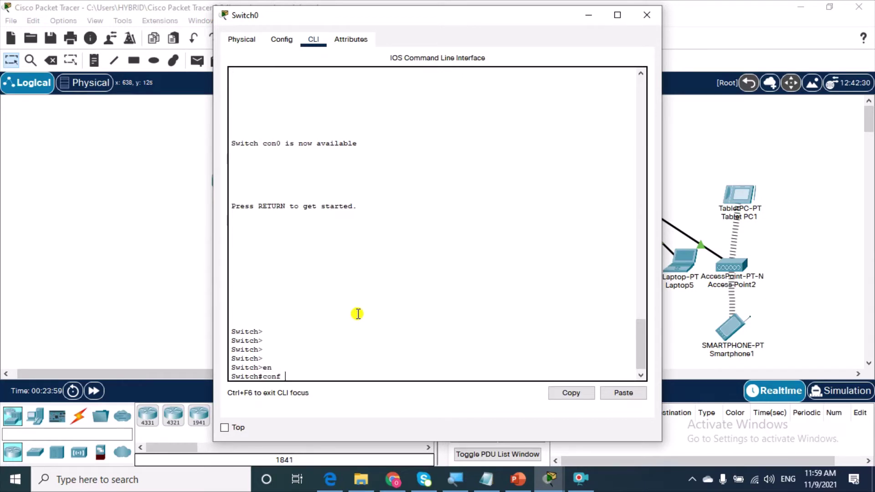
key("Return")
type("int f0/6")
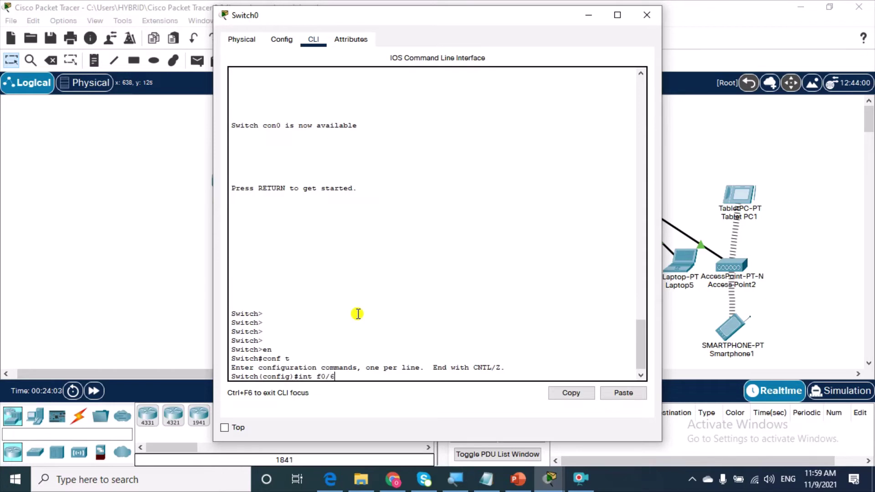
key("Return")
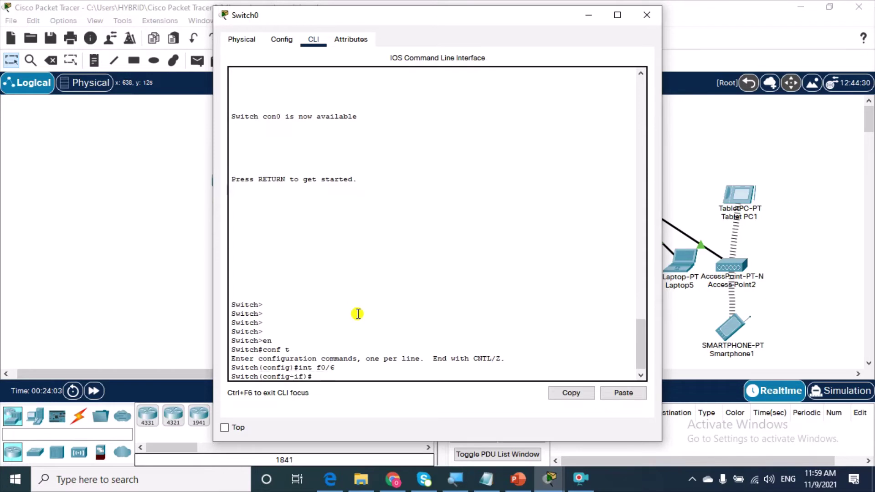
type("sw mo tr")
key("Tab")
key("Return")
key("Return")
key("Return")
key("Return")
key("Return")
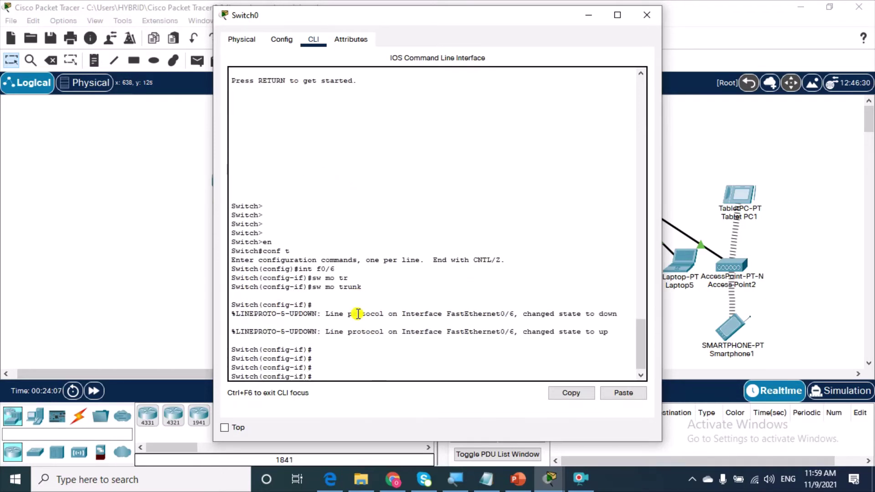
left_click(147, 242)
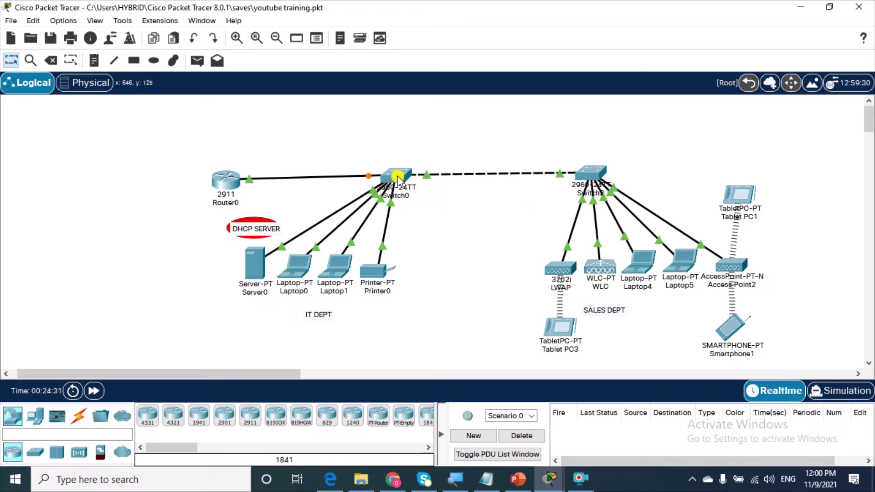
Reopen Switch0's command line and exit from interface configuration to global configuration mode.
mouse_move(401, 178)
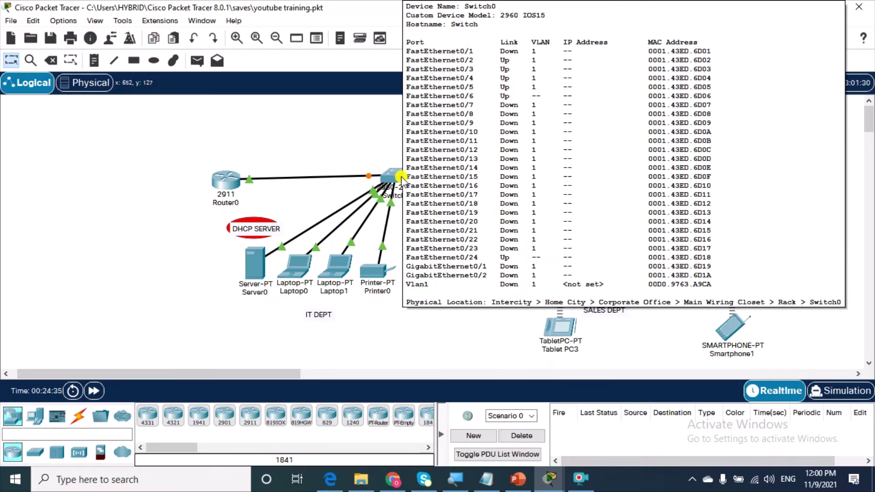
left_click(401, 178)
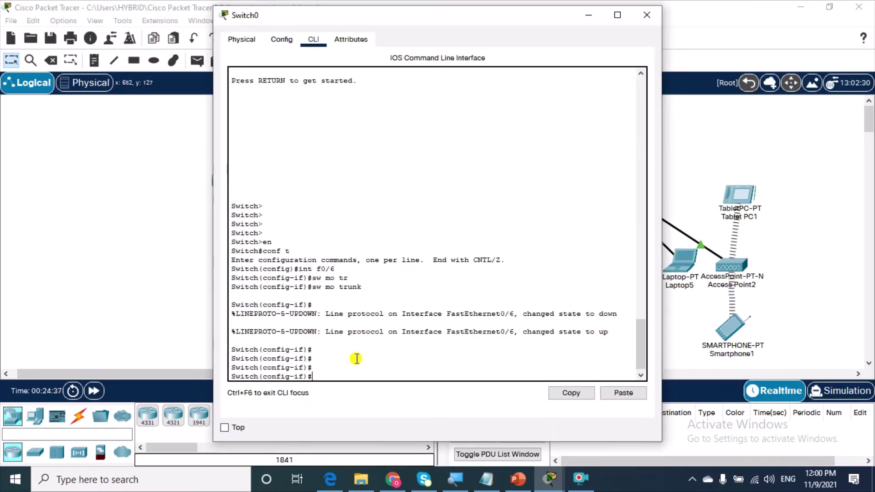
type("exit")
key("Return")
key("Return")
key("Return")
key("Return")
key("Return")
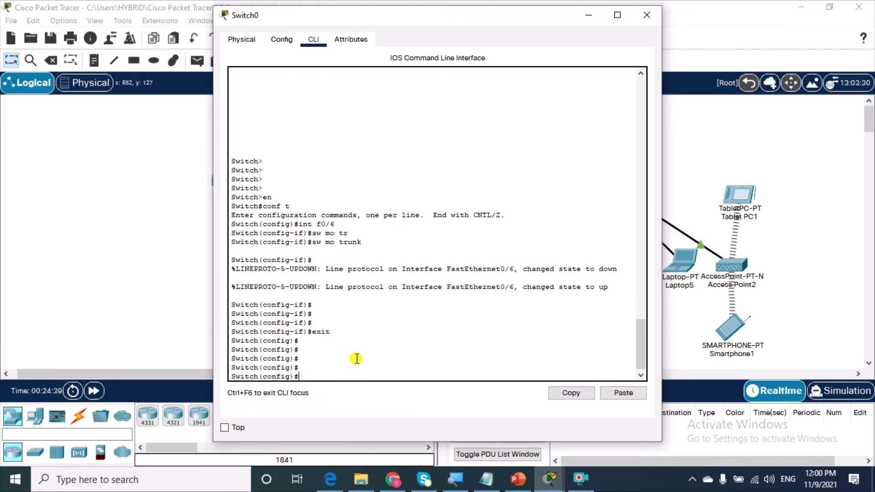
Create VLAN 2 on Switch0.
type("vl")
key("Tab")
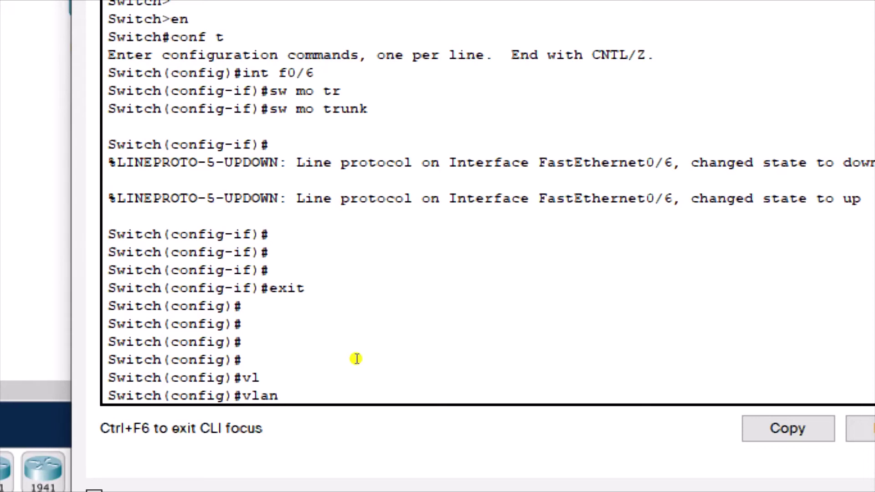
type("2")
key("Return")
key("Return")
key("Return")
key("Return")
key("Return")
key("Return")
key("Return")
key("Return")
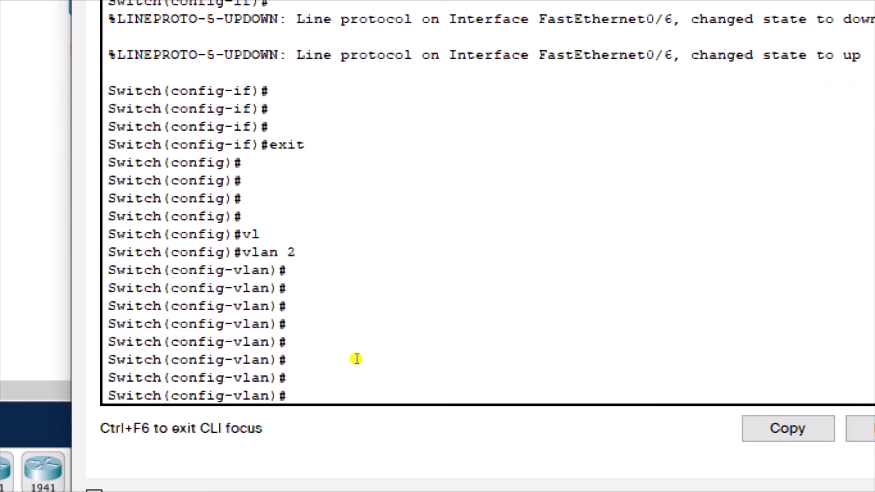
Name VLAN 2 SALES on Switch0 and return to the topology.
type("name")
key("Tab")
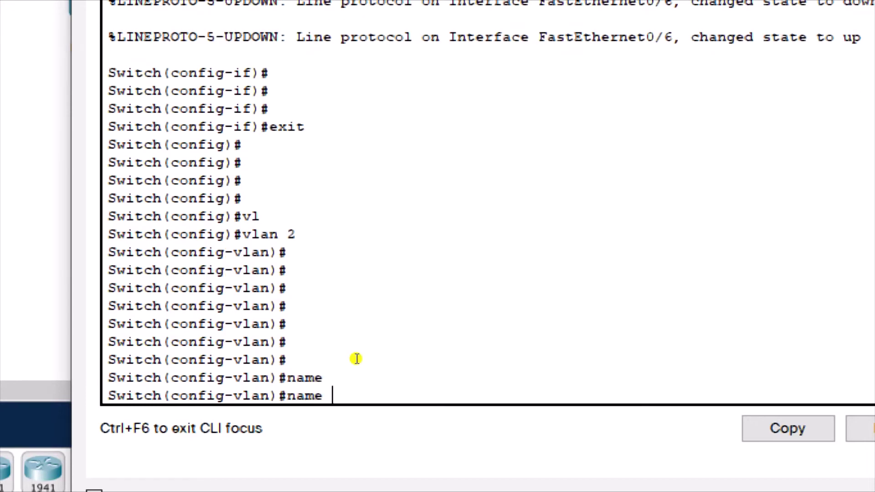
type("SALES")
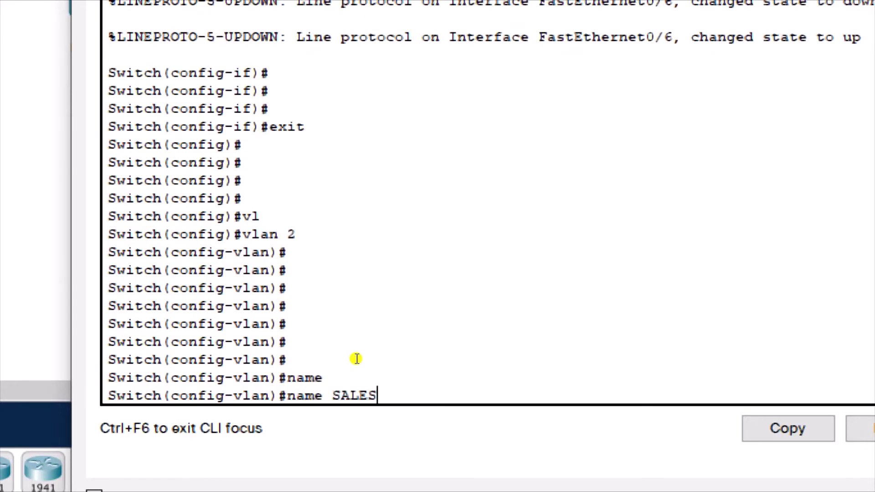
key("Return")
key("Return")
key("Return")
key("Return")
key("Return")
key("Return")
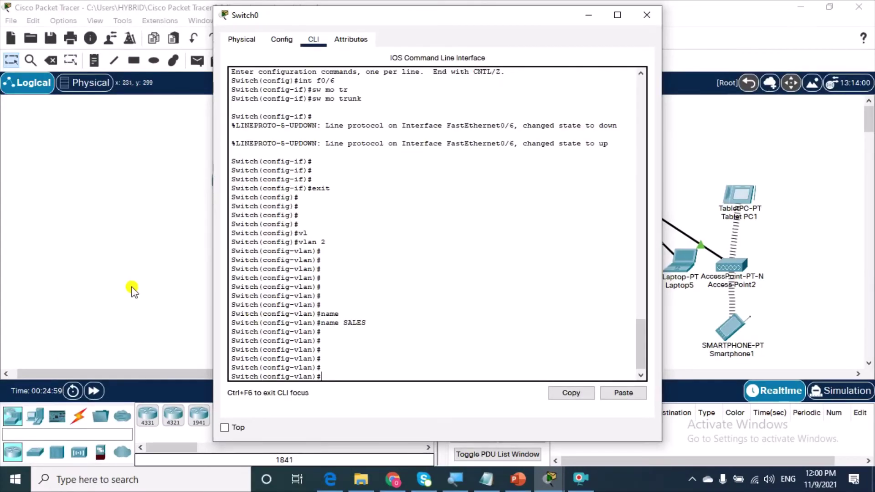
left_click(59, 281)
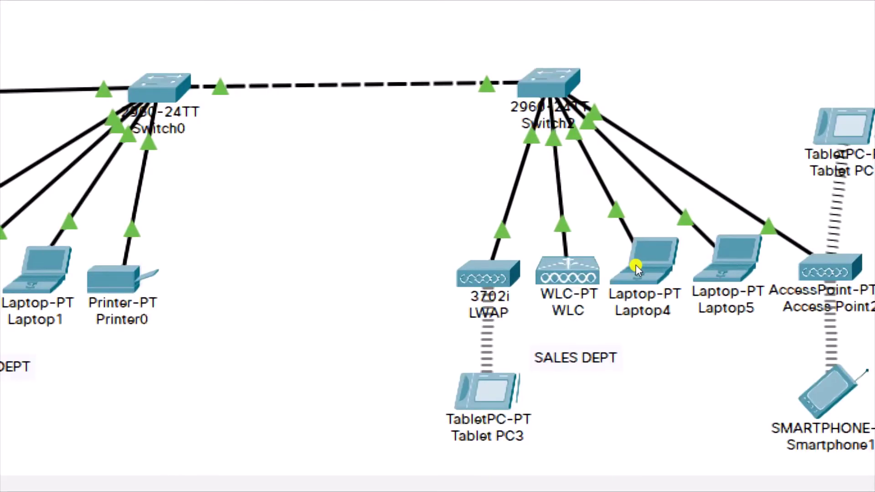
Toggle Laptop4's IPv4 configuration between static and DHCP to request a new address, leave it on DHCP, and minimize its window.
left_click(636, 266)
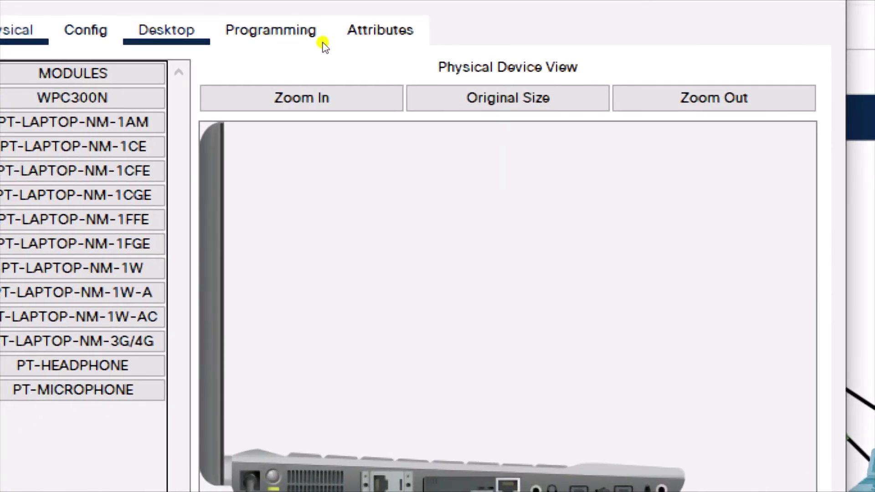
left_click(259, 57)
left_click(91, 123)
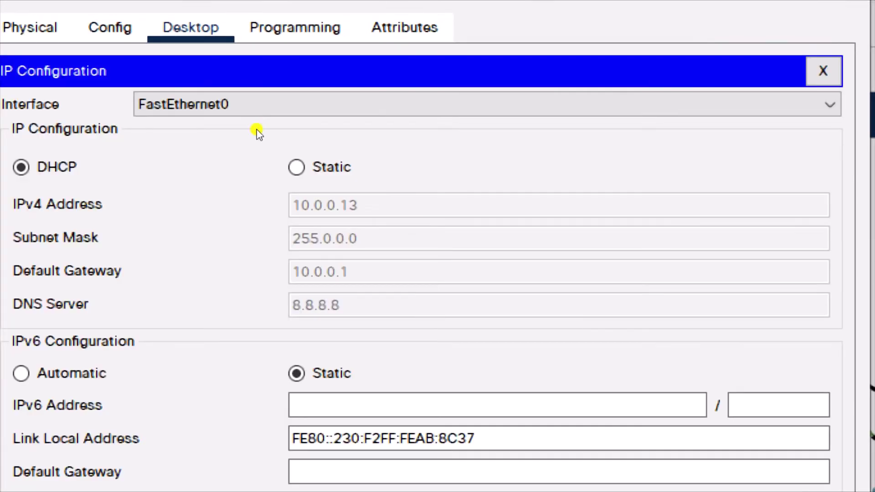
left_click(297, 167)
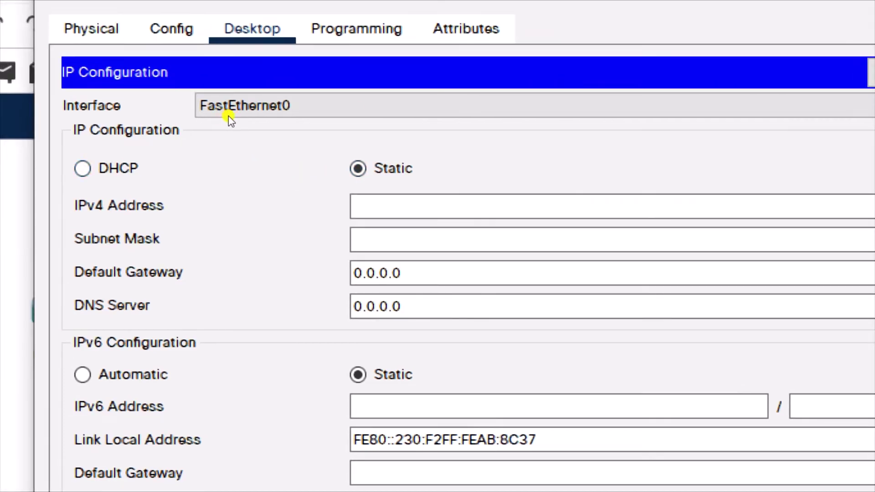
left_click(83, 169)
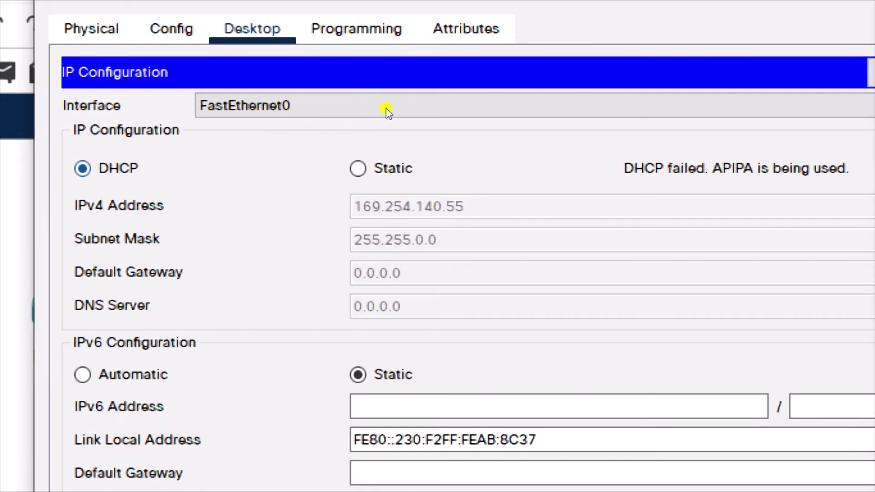
left_click(359, 169)
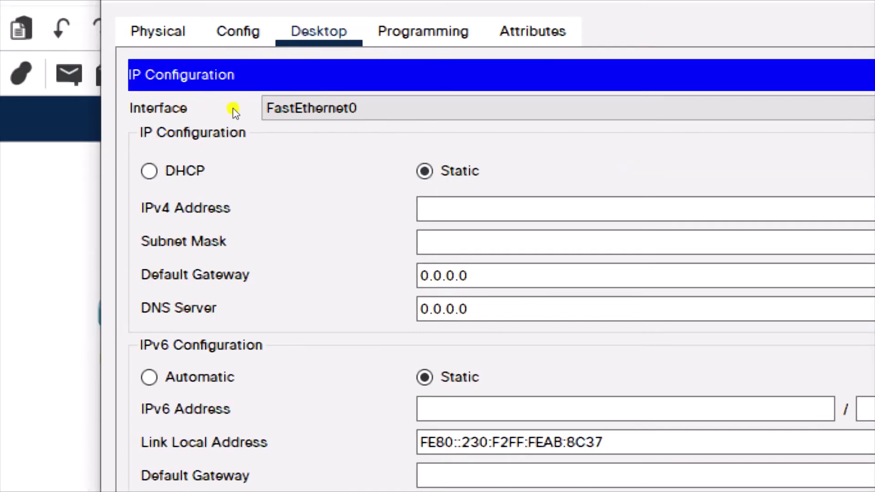
left_click(83, 168)
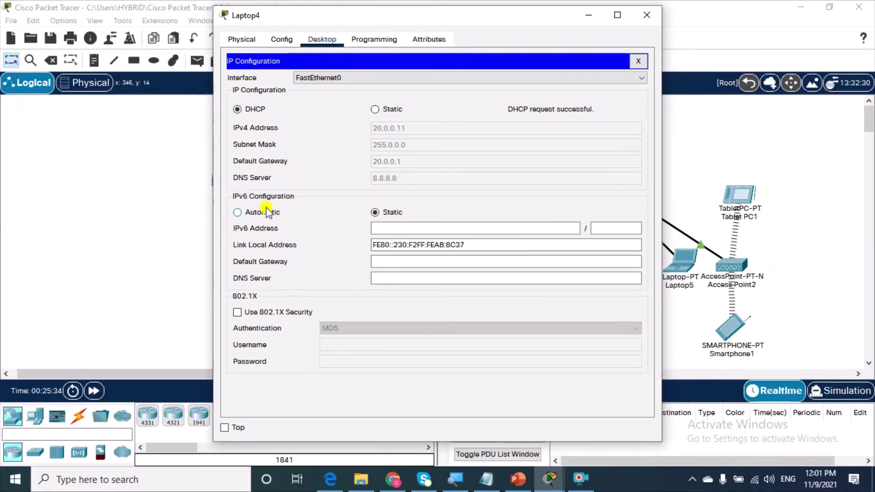
left_click(586, 15)
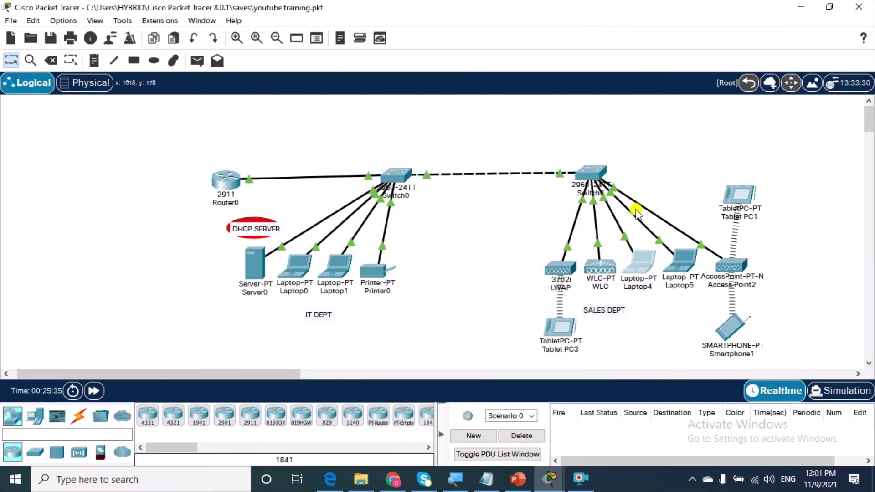
Request a new IPv4 address by DHCP in Laptop5's IP configuration.
left_click(683, 257)
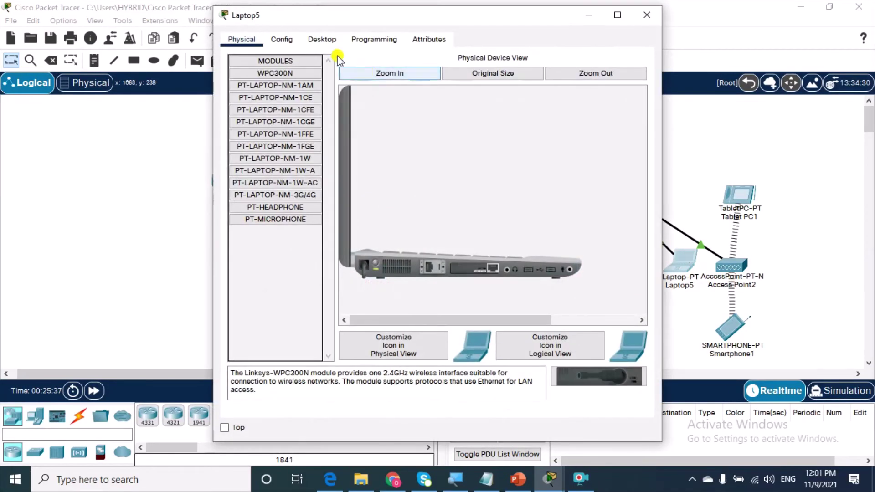
left_click(327, 40)
left_click(296, 90)
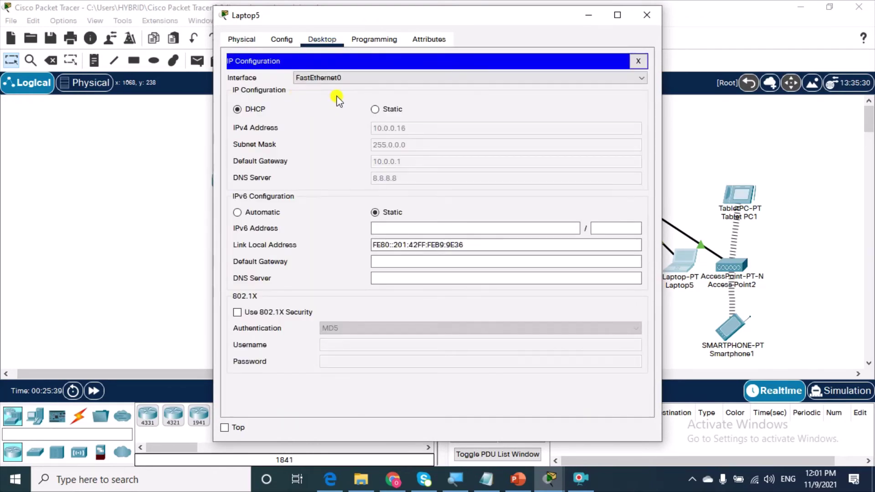
left_click(238, 109)
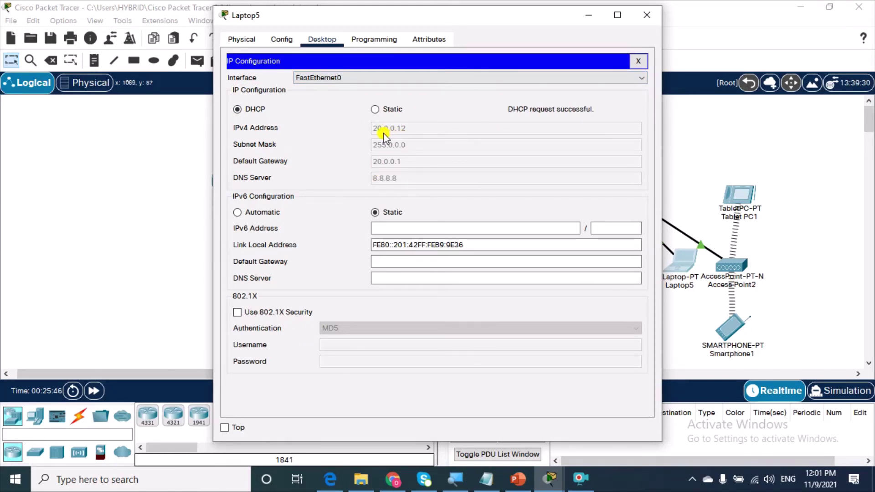
Switch Smartphone1's IPv4 configuration to static and back to DHCP to request a new address.
left_click(673, 125)
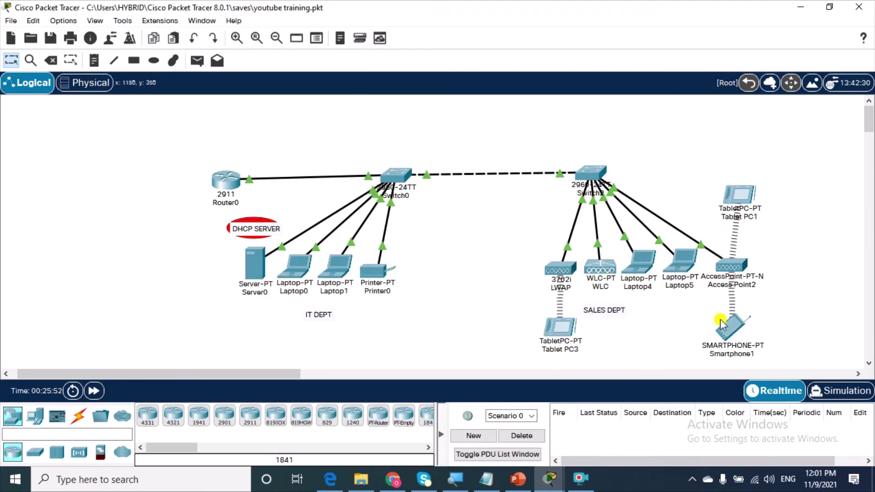
left_click(731, 336)
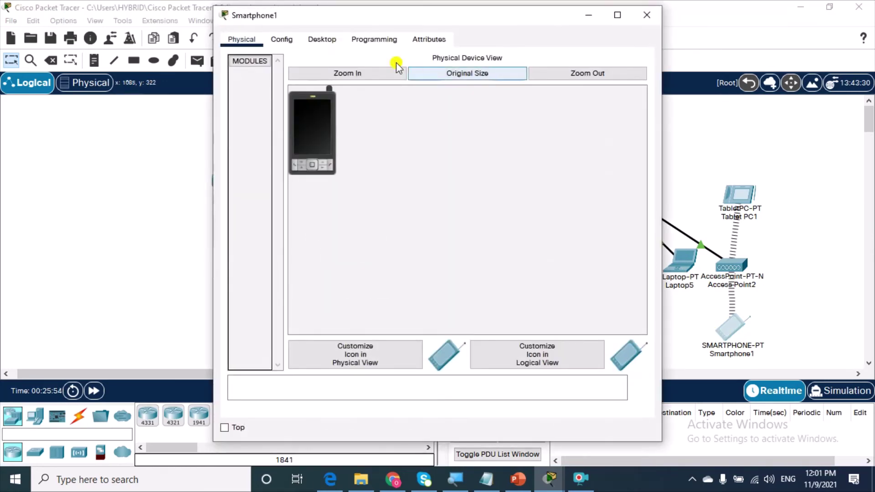
left_click(339, 42)
left_click(272, 80)
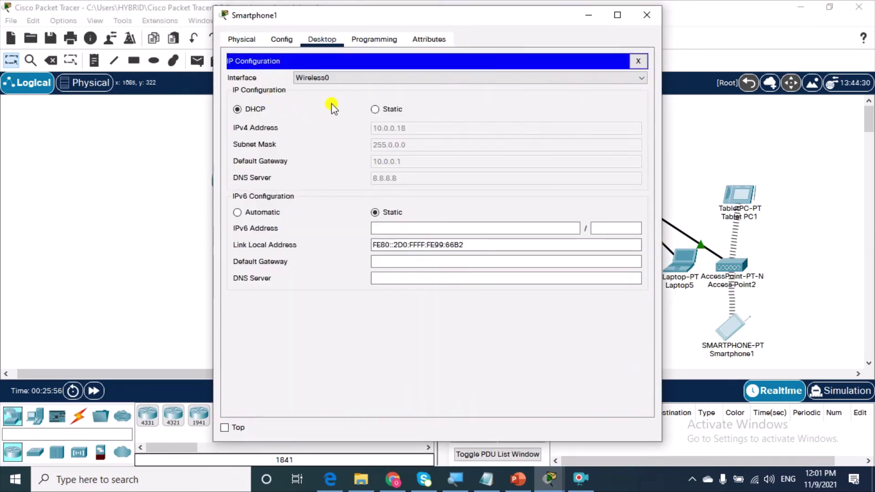
left_click(375, 109)
left_click(238, 110)
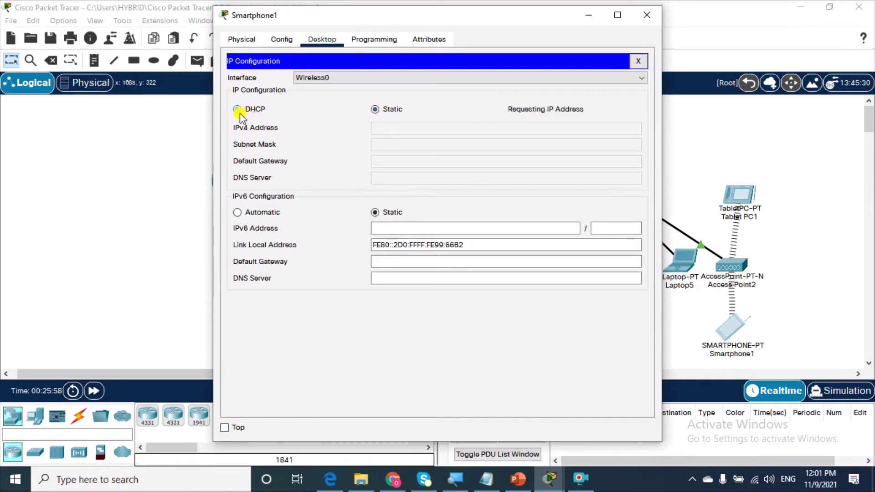
left_click(122, 182)
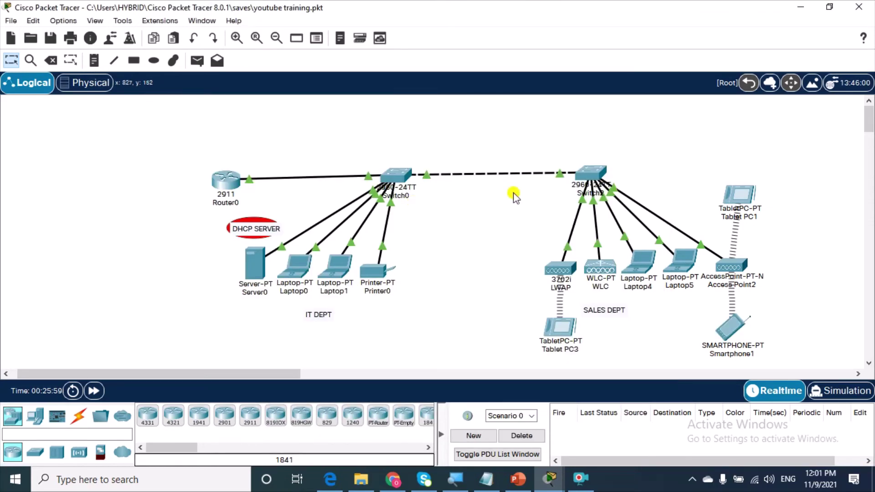
Renew Tablet PC1's IPv4 address by toggling its Wireless0 configuration from DHCP to static and back to DHCP.
left_click(739, 196)
left_click(323, 40)
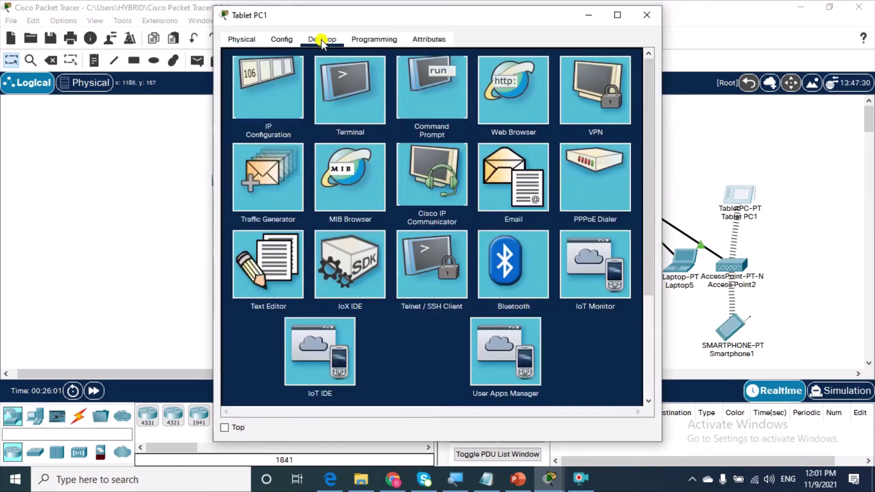
left_click(264, 84)
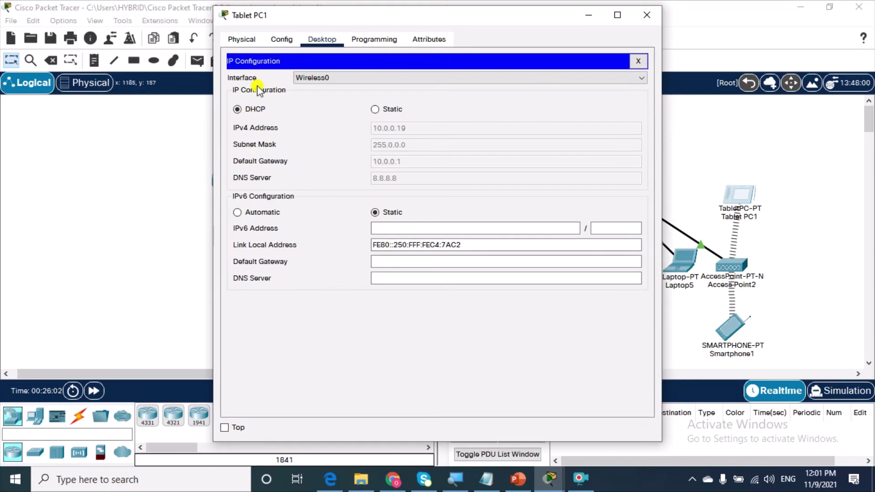
left_click(374, 109)
left_click(237, 109)
left_click(62, 209)
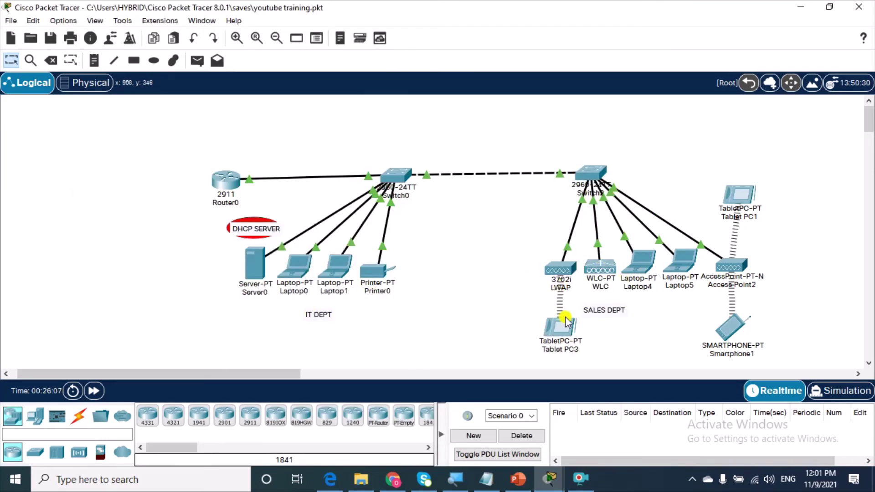
Toggle the LWAP's gateway/DNS setting to static and back to DHCP, and check the IP configuration of its GigabitEthernet0 interface.
left_click(564, 270)
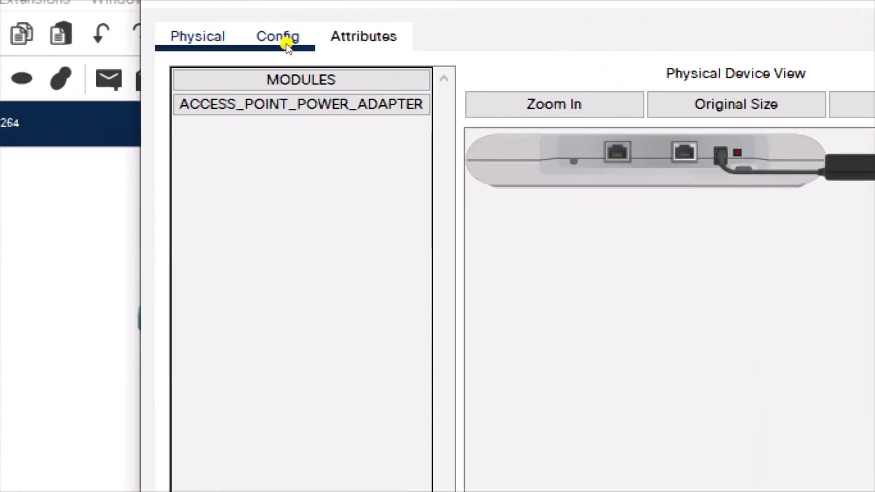
left_click(287, 46)
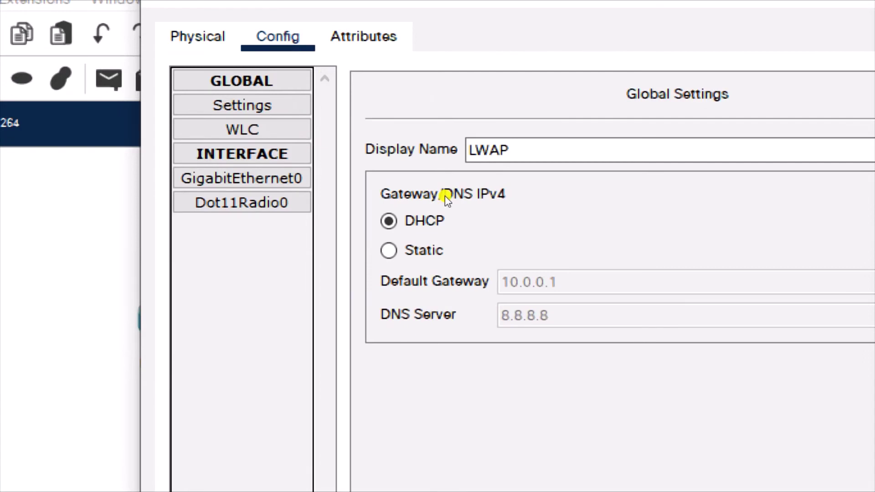
left_click(388, 251)
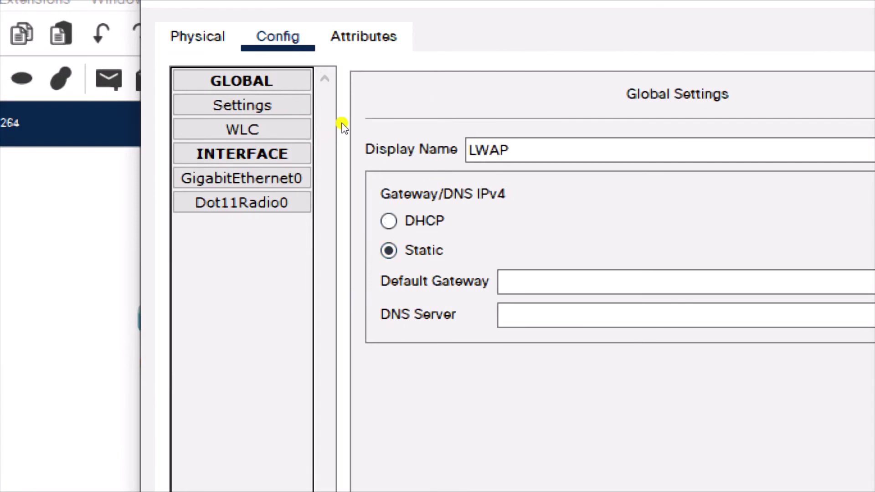
left_click(389, 221)
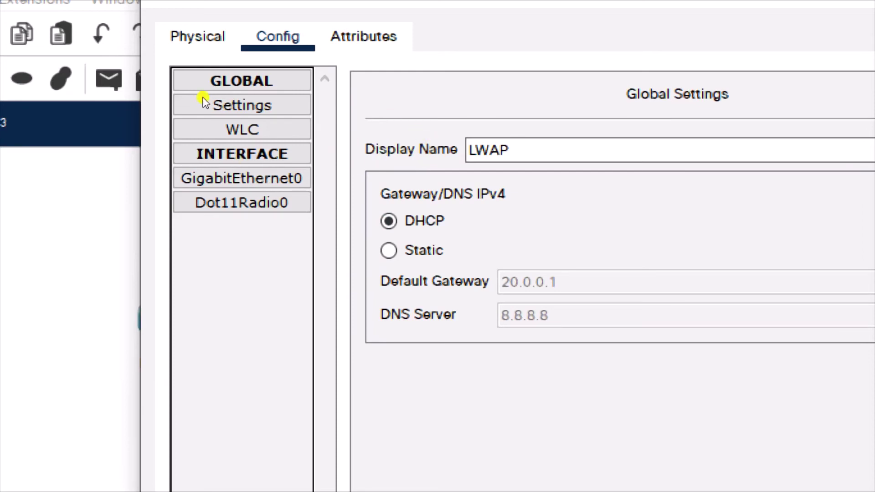
key("Up")
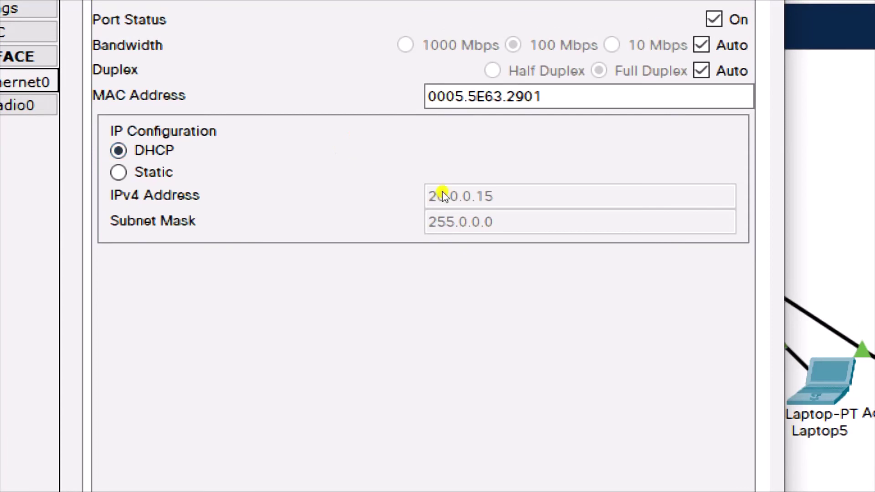
left_click(751, 120)
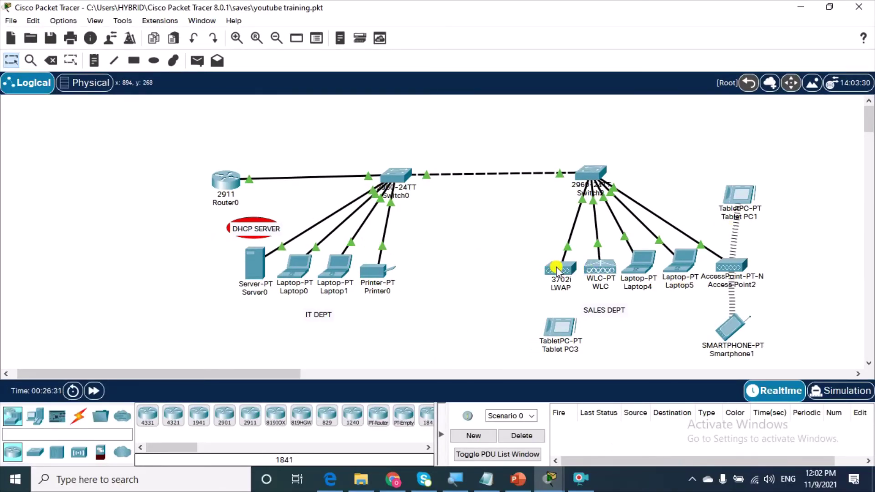
Set the WLC management interface's IPv4 address to 20.0.0.2.
left_click(598, 269)
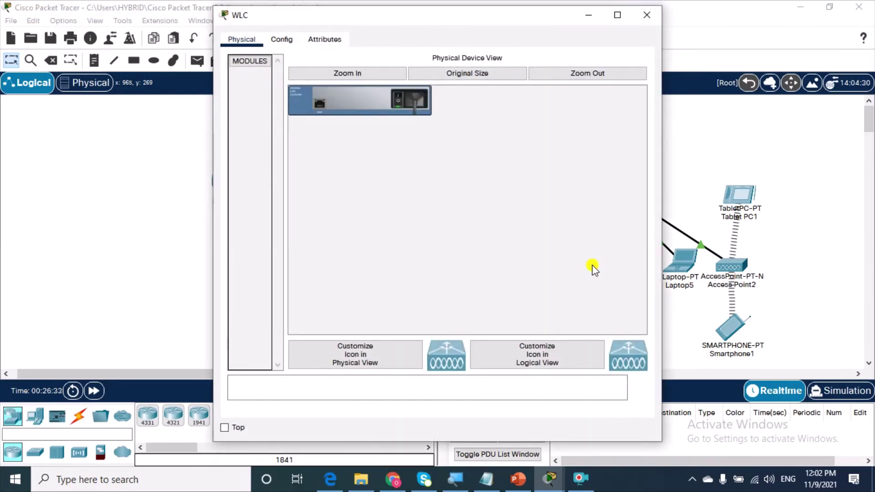
left_click(704, 124)
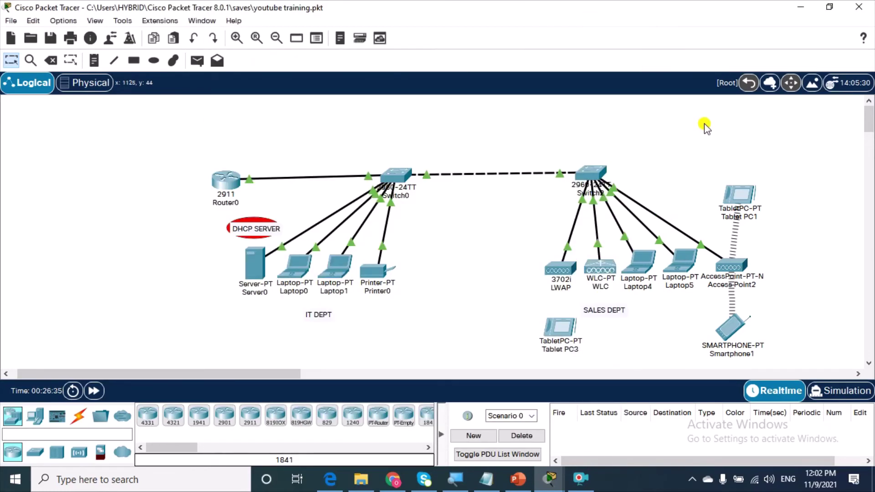
mouse_move(597, 273)
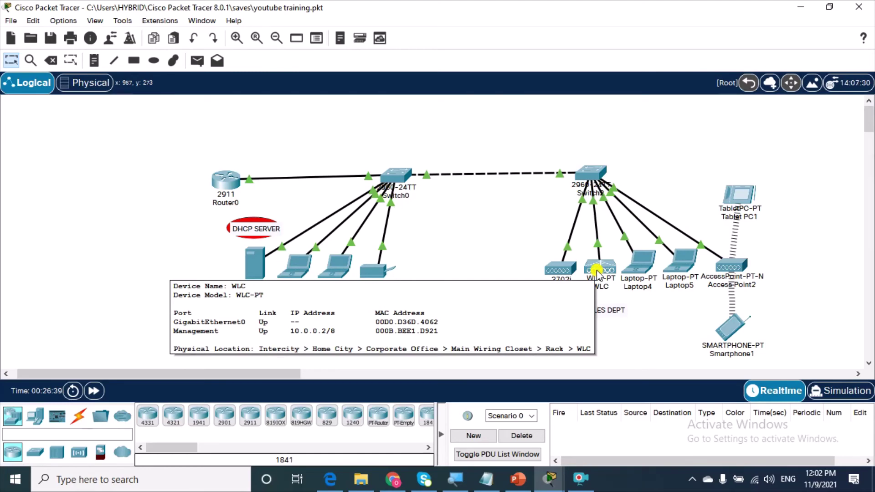
left_click(597, 273)
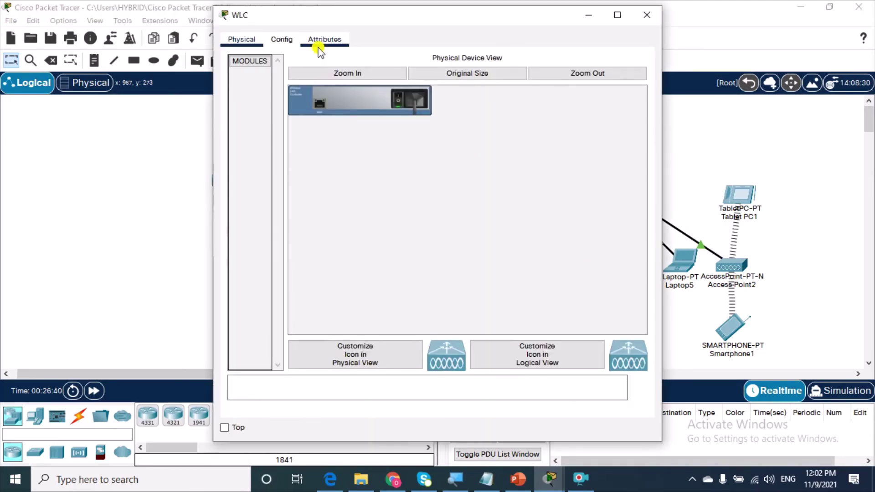
left_click(284, 41)
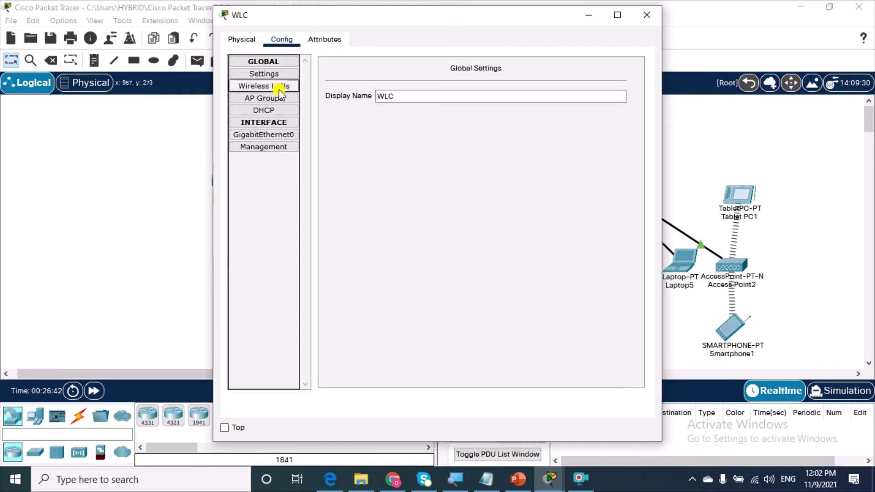
left_click(279, 147)
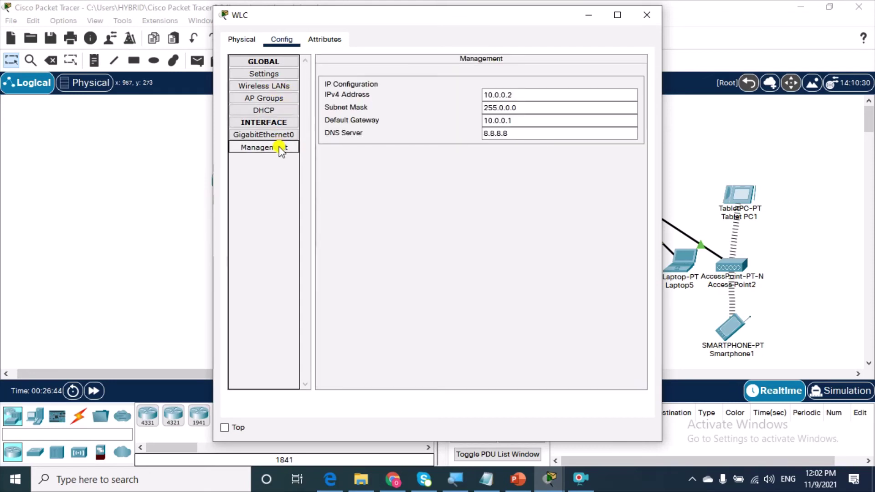
left_click(498, 106)
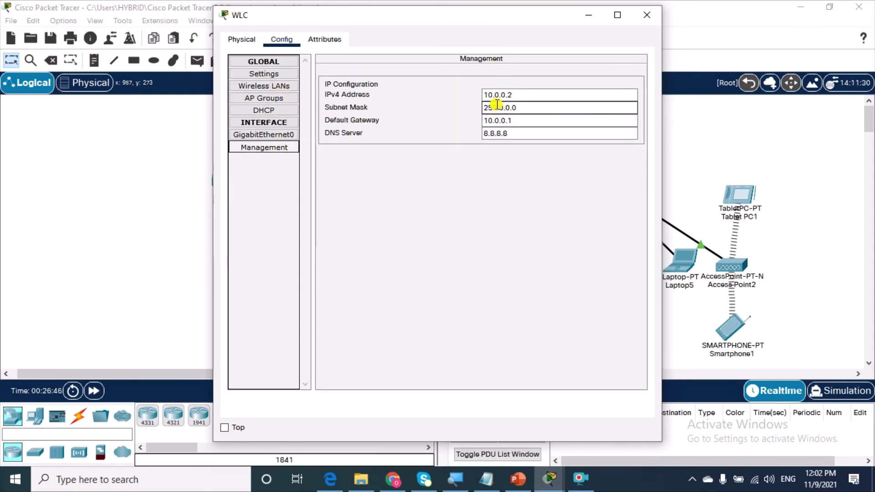
left_click(488, 94)
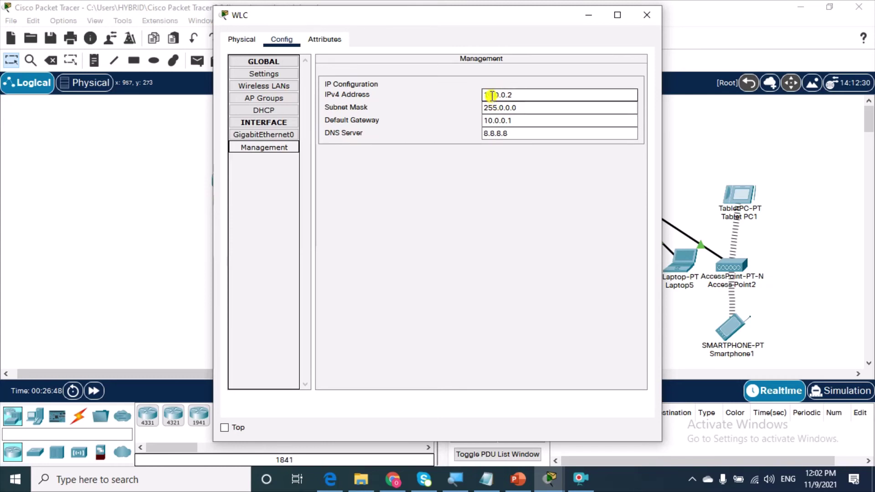
key("BackSpace")
type("2")
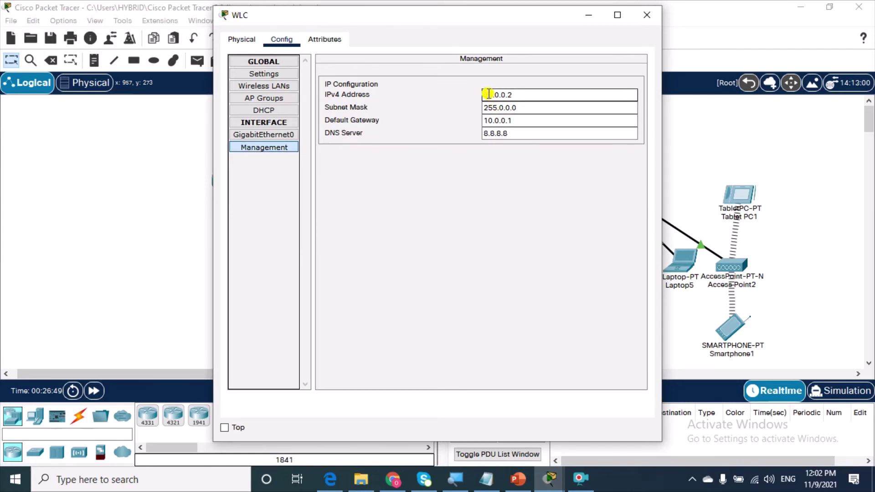
Set the WLC management interface's default gateway to 20.0.0.1 and return to the topology.
left_click(497, 119)
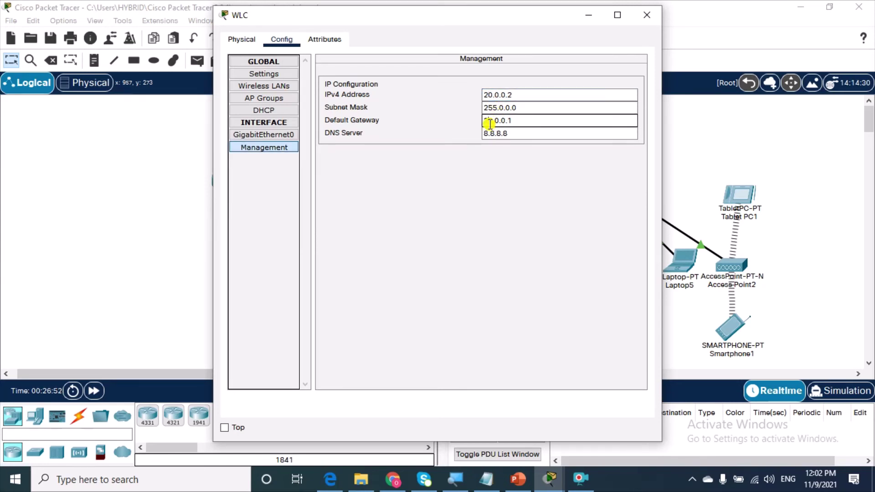
key("BackSpace")
type("2")
left_click(706, 132)
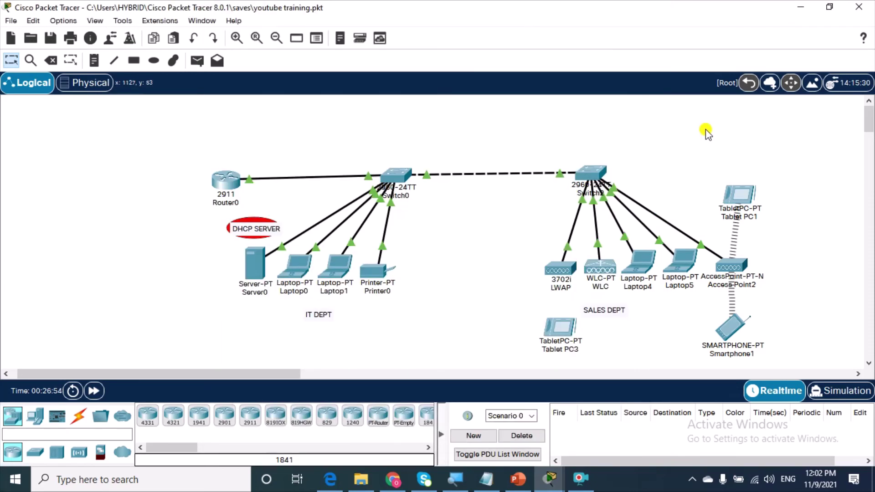
Set the LWAP's primary controller to the WLC address 20.0.0.2 and close its window.
left_click(558, 276)
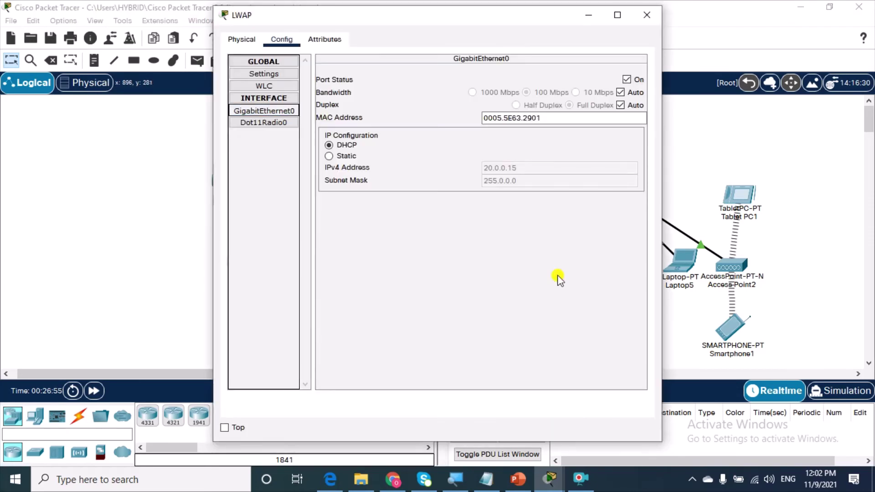
left_click(275, 85)
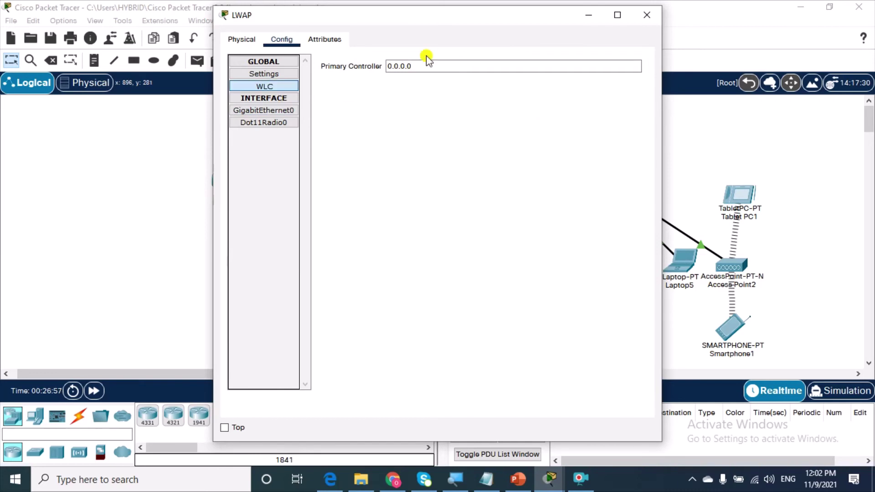
left_click(418, 66)
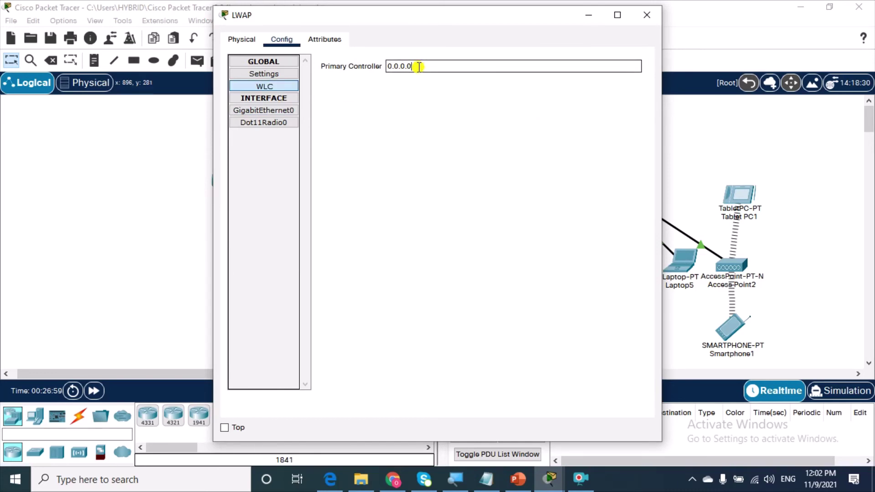
key("BackSpace")
key("BackSpace")
key("BackSpace")
type("20.0.0.")
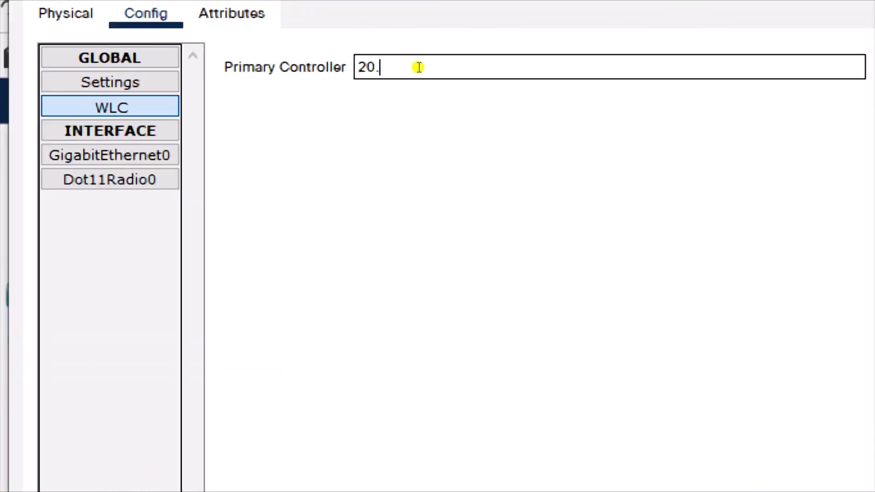
type("2")
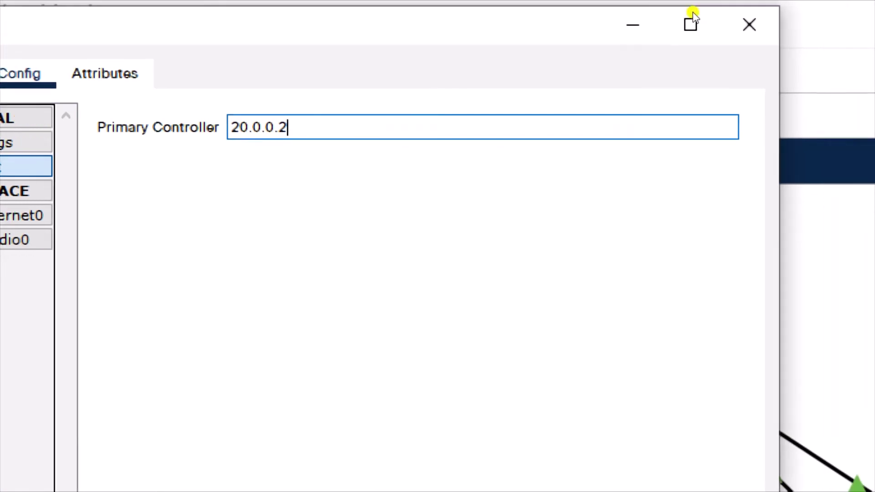
left_click(640, 18)
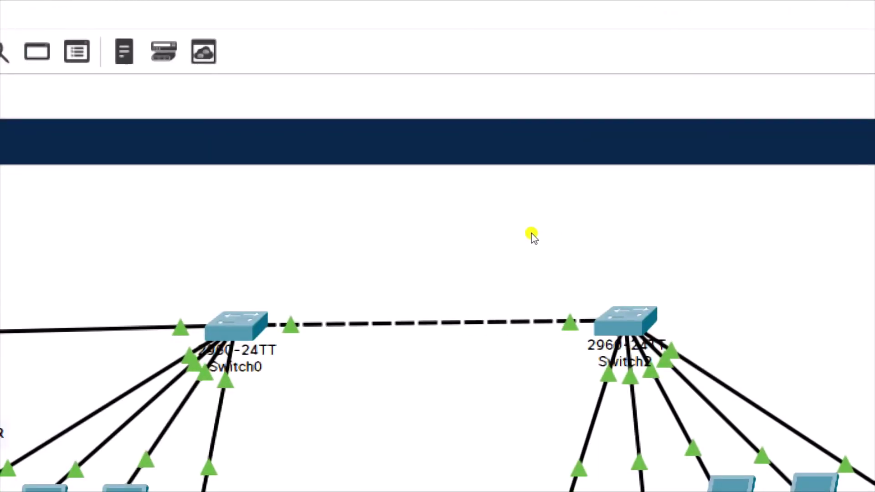
Request a new DHCP address on Tablet PC3 by toggling to static and back, check the assigned address, and close its window.
scroll(531, 234, "down", 1)
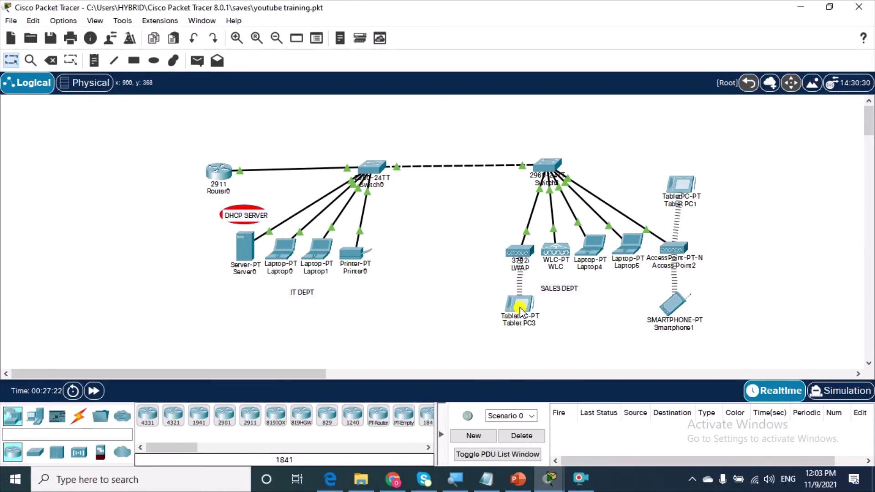
mouse_move(519, 312)
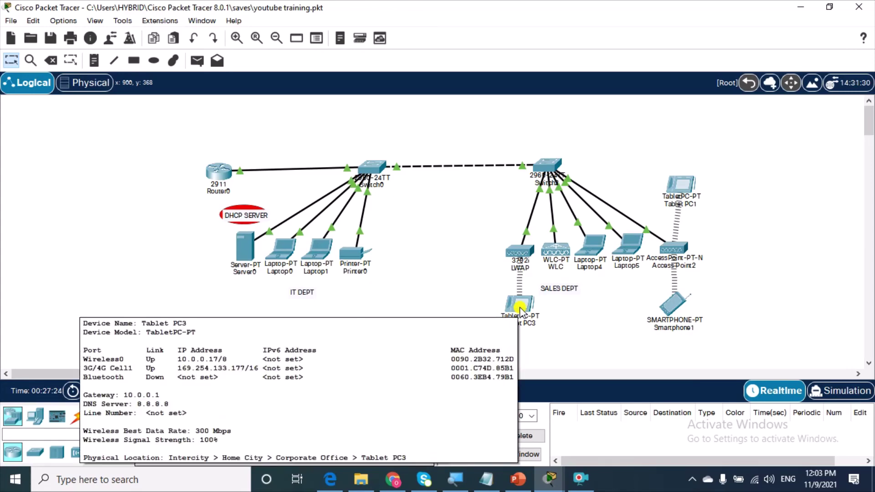
left_click(520, 312)
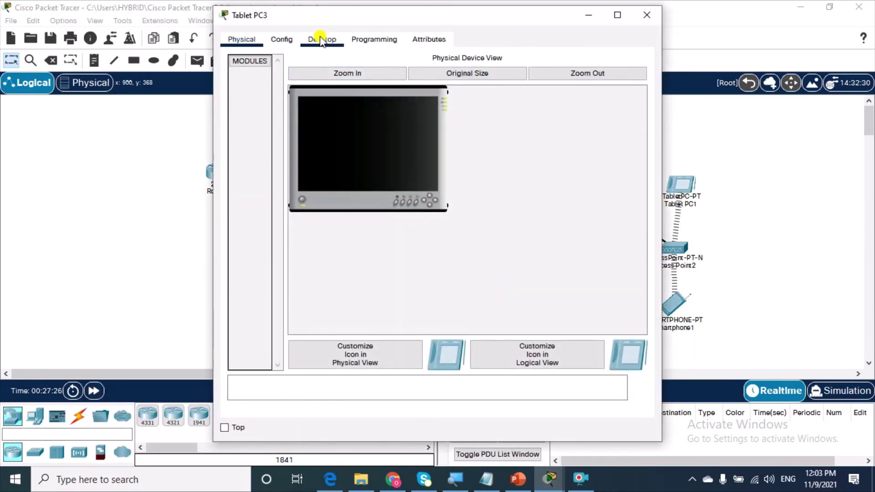
left_click(321, 40)
left_click(276, 88)
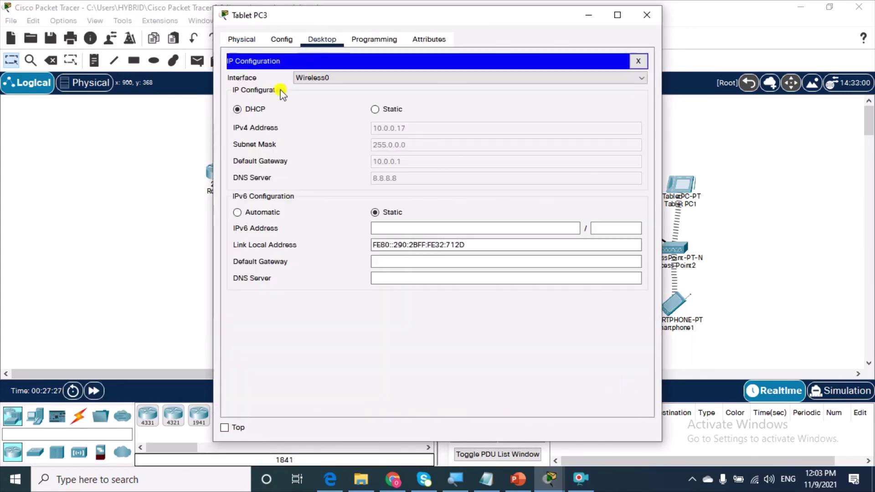
left_click(375, 109)
left_click(237, 110)
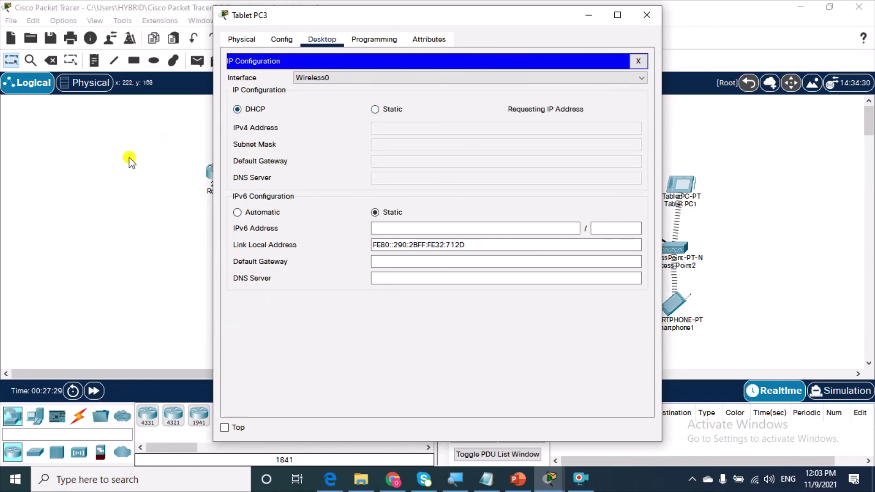
left_click(130, 157)
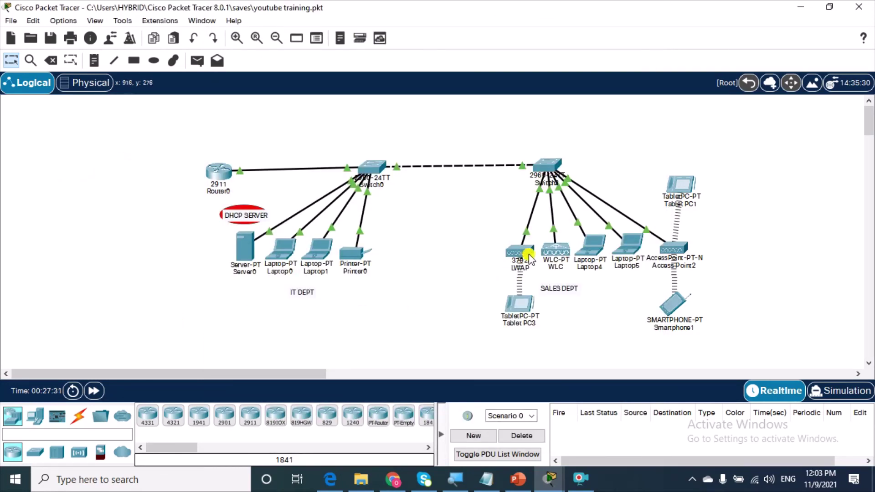
left_click(520, 302)
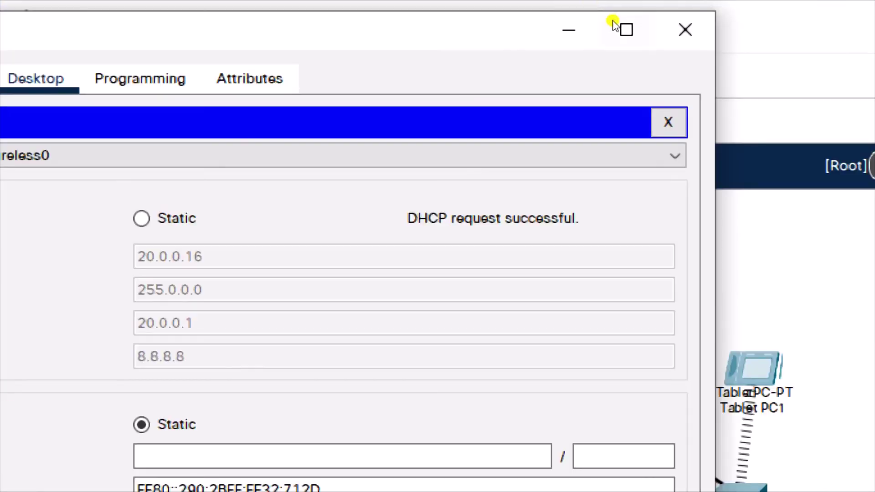
left_click(652, 14)
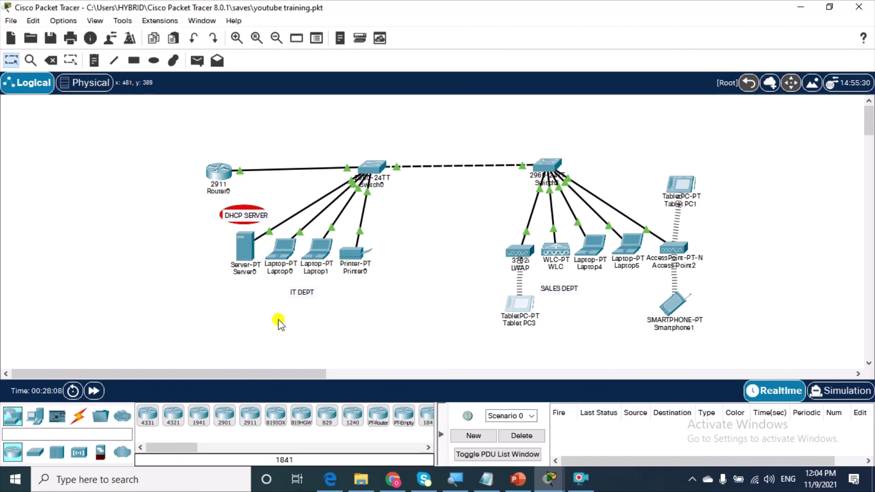
left_click(583, 484)
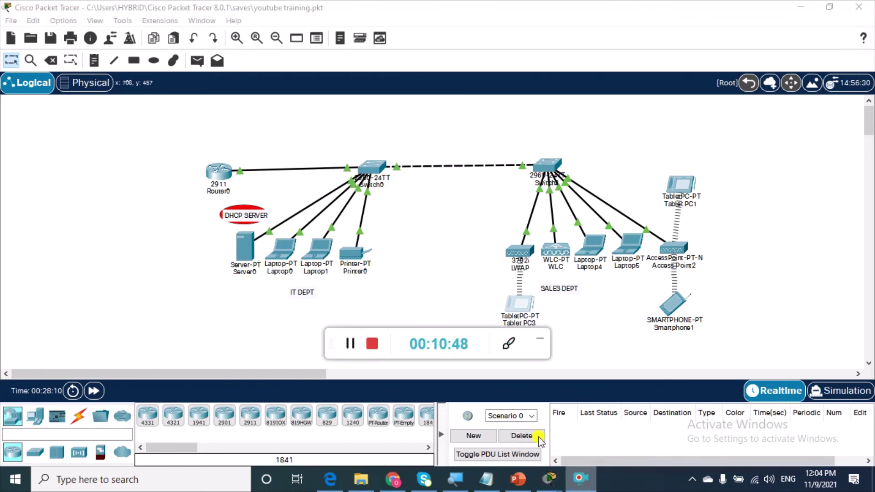